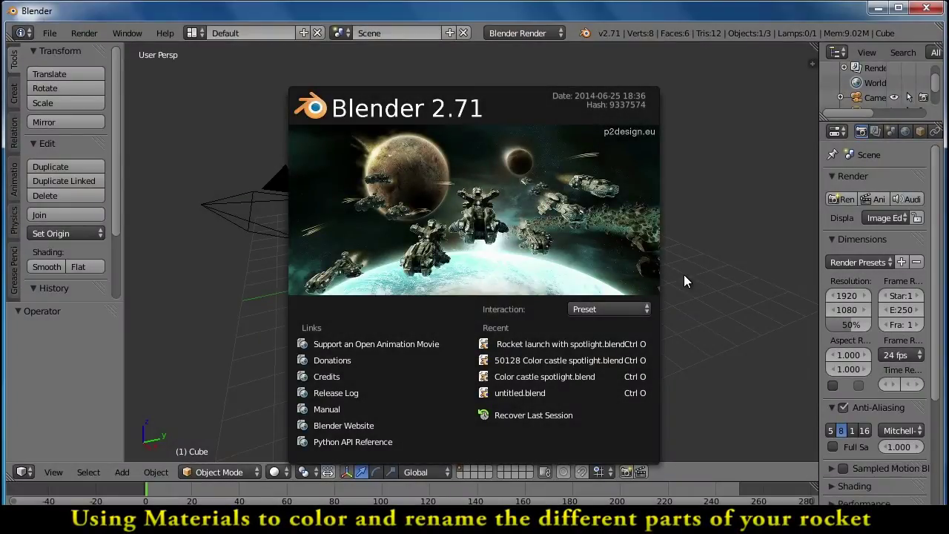
Dismiss the Blender 2.71 splash screen to reveal the default cube scene
{"action": "left_click", "coordinate": [697, 285]}
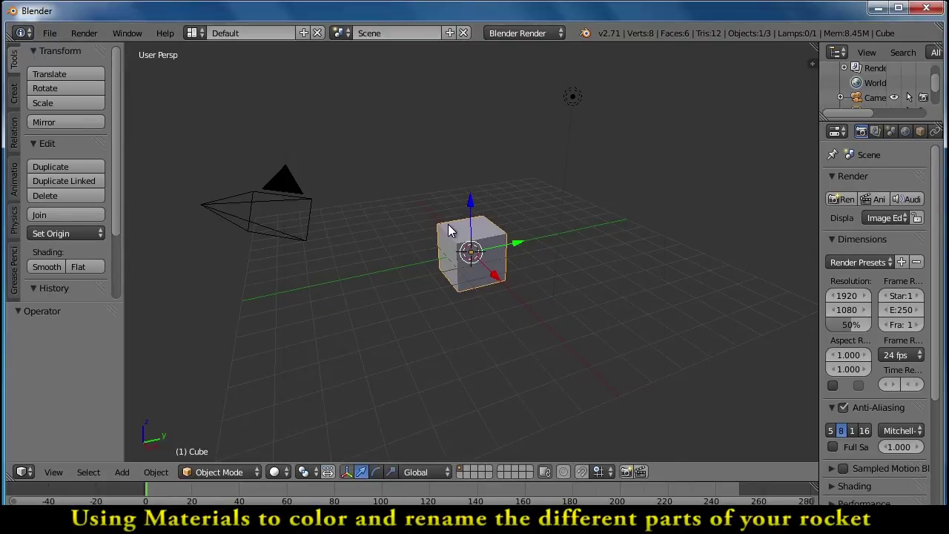
Delete the default cube and start a COLLADA (.dae) import
{"action": "key", "text": "x"}
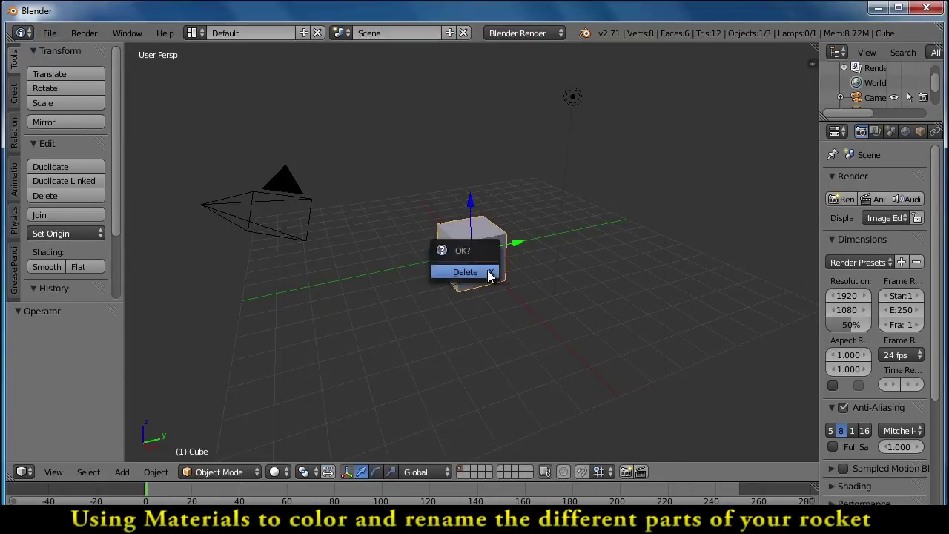
{"action": "left_click", "coordinate": [488, 273]}
{"action": "left_click", "coordinate": [49, 33]}
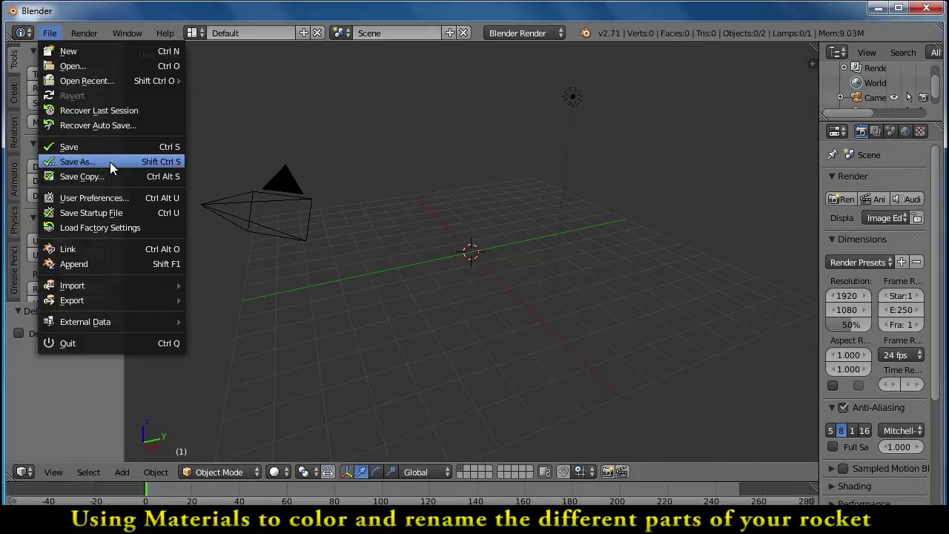
{"action": "mouse_move", "coordinate": [118, 289]}
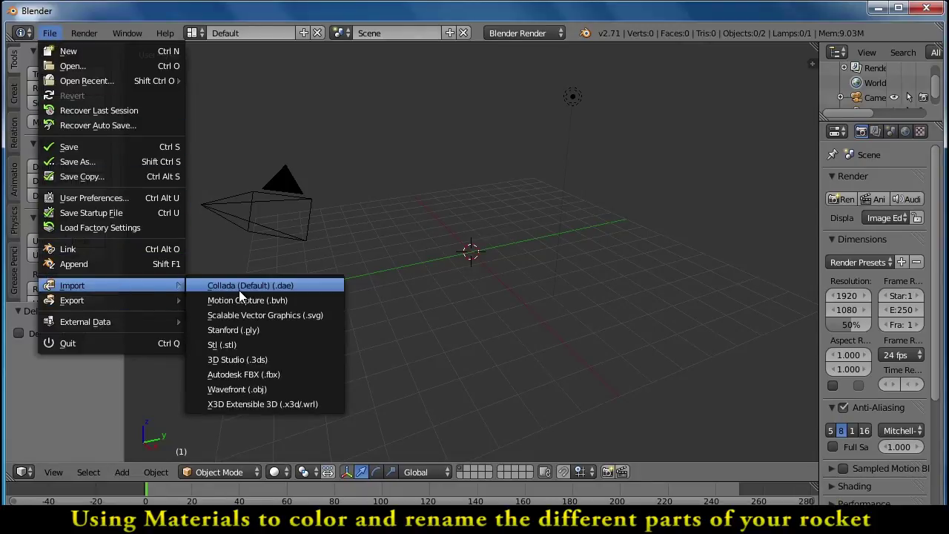
{"action": "left_click", "coordinate": [241, 285]}
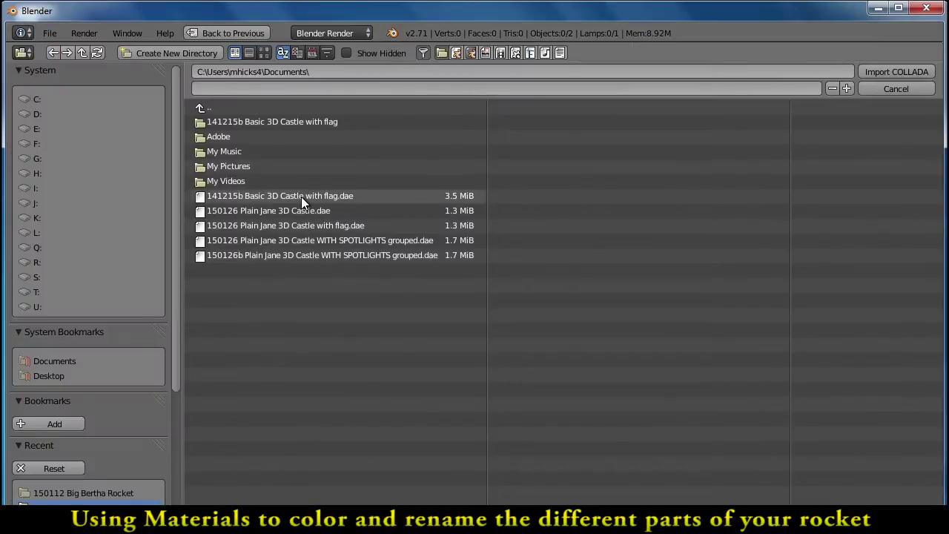
Import the rocket .dae file from H:\150112 Big Bertha Rocket
{"action": "left_click", "coordinate": [36, 173]}
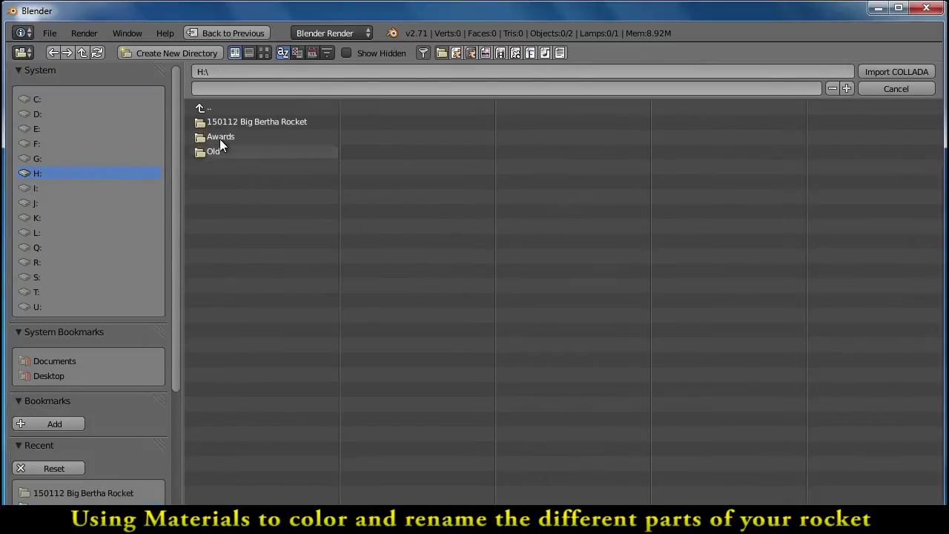
{"action": "left_click", "coordinate": [235, 121]}
{"action": "double_click", "coordinate": [258, 184]}
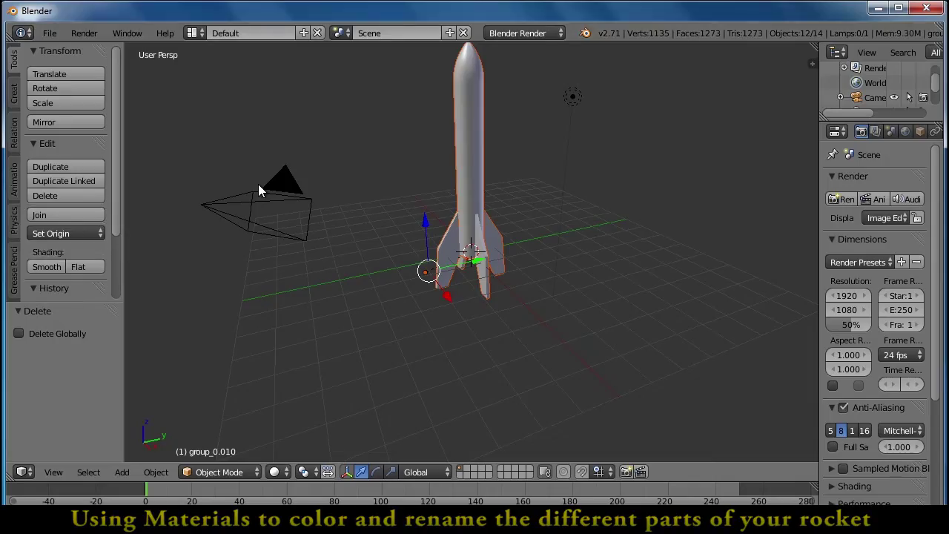
{"action": "middle_click_drag", "start_coordinate": [383, 167], "coordinate": [535, 216]}
{"action": "left_click_drag", "start_coordinate": [842, 117], "coordinate": [849, 244]}
Rename the imported SketchUp object to Big Bertha in the Outliner
{"action": "left_click", "coordinate": [879, 144]}
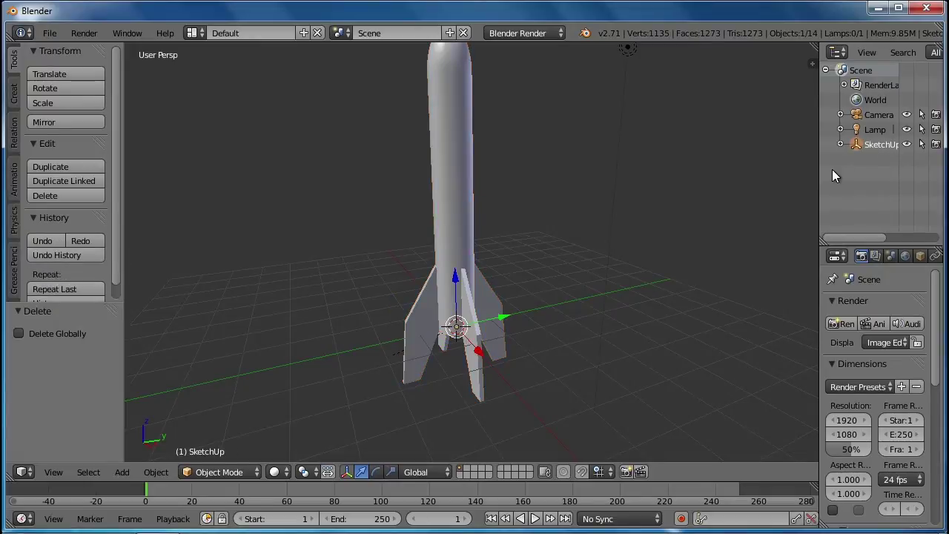
{"action": "left_click_drag", "start_coordinate": [820, 172], "coordinate": [746, 172]}
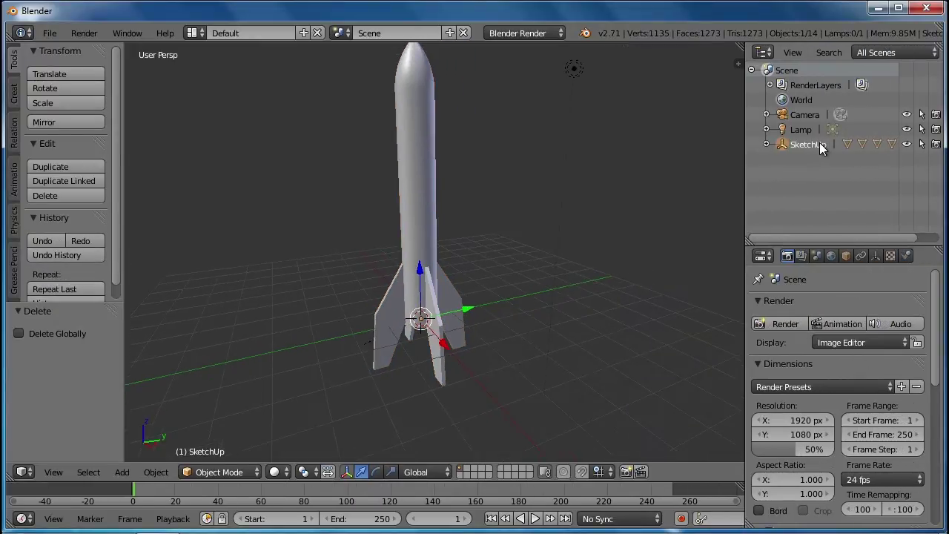
{"action": "right_click", "coordinate": [820, 146]}
{"action": "left_click", "coordinate": [773, 256]}
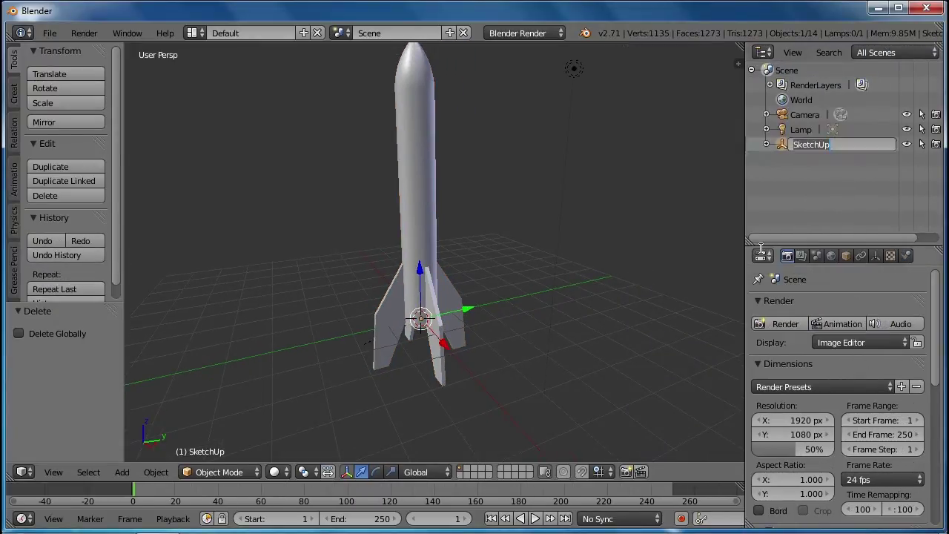
{"action": "type", "text": "Big Bertha"}
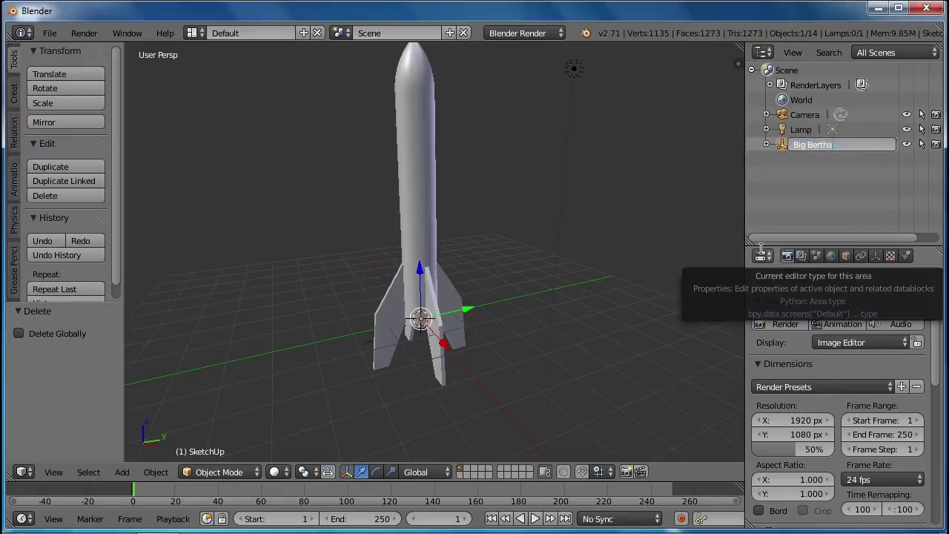
{"action": "key", "text": "Return"}
Rename the front left fin part group_0.002 to Fin 1
{"action": "left_click", "coordinate": [766, 114]}
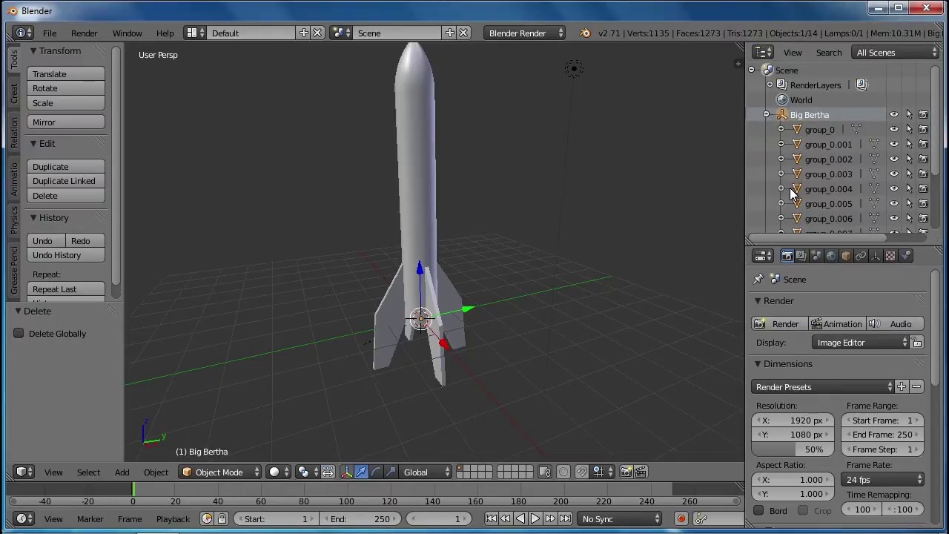
{"action": "left_click_drag", "start_coordinate": [937, 149], "coordinate": [943, 187]}
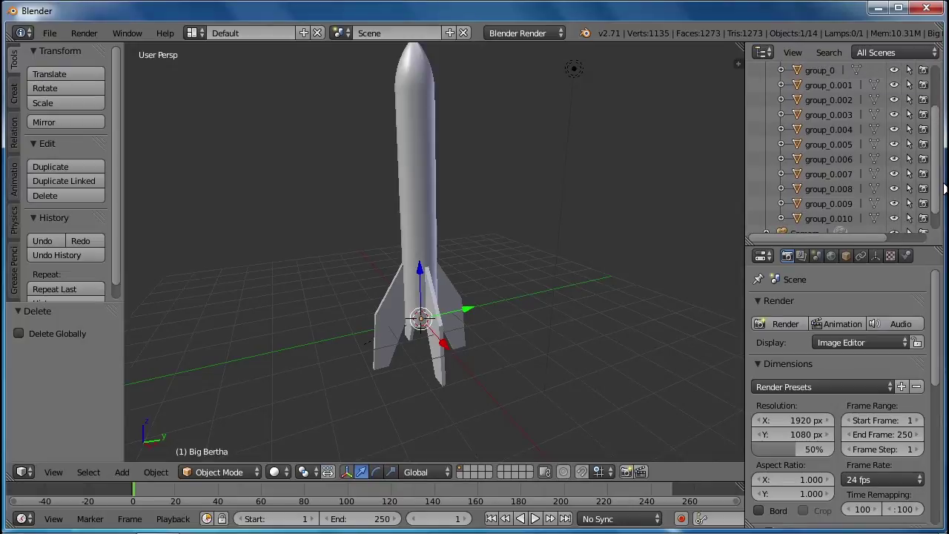
{"action": "right_click", "coordinate": [393, 312]}
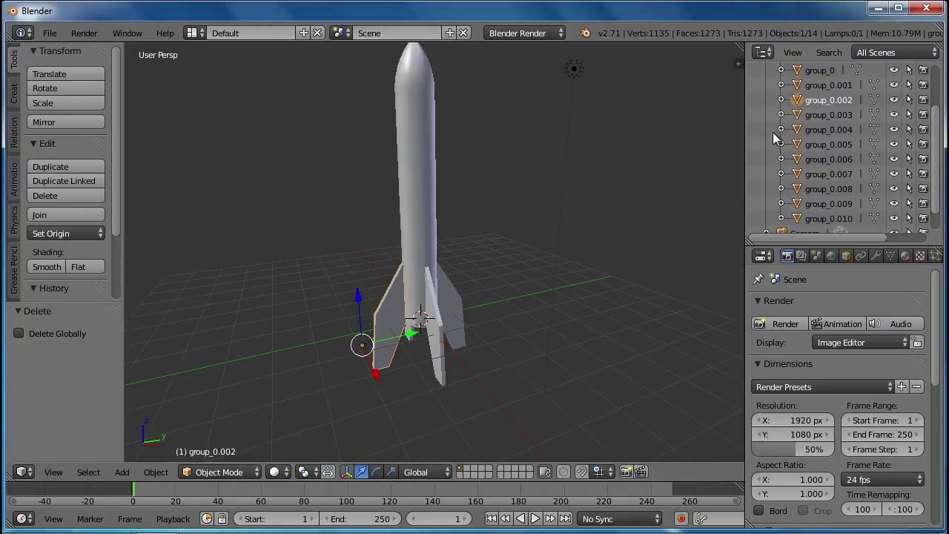
{"action": "right_click", "coordinate": [834, 101]}
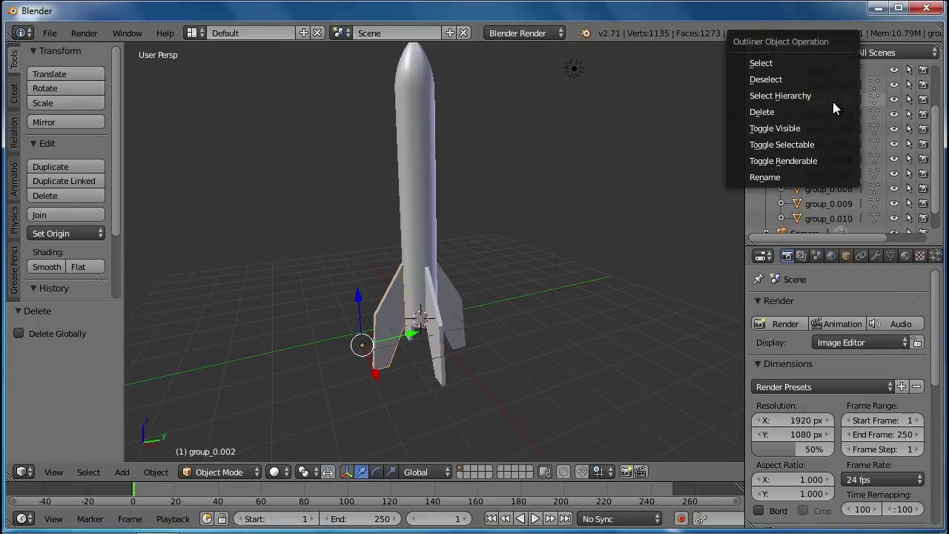
{"action": "left_click", "coordinate": [798, 178]}
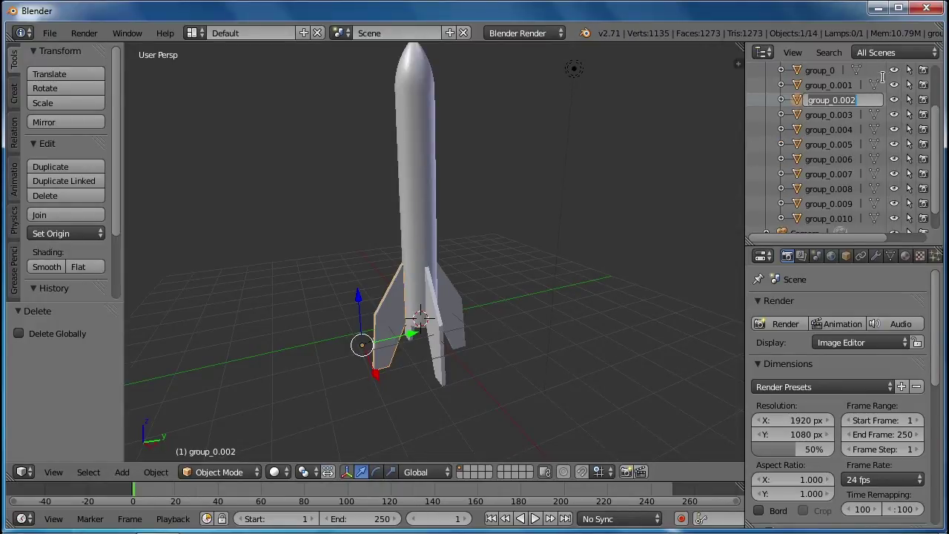
{"action": "type", "text": "Fin 1"}
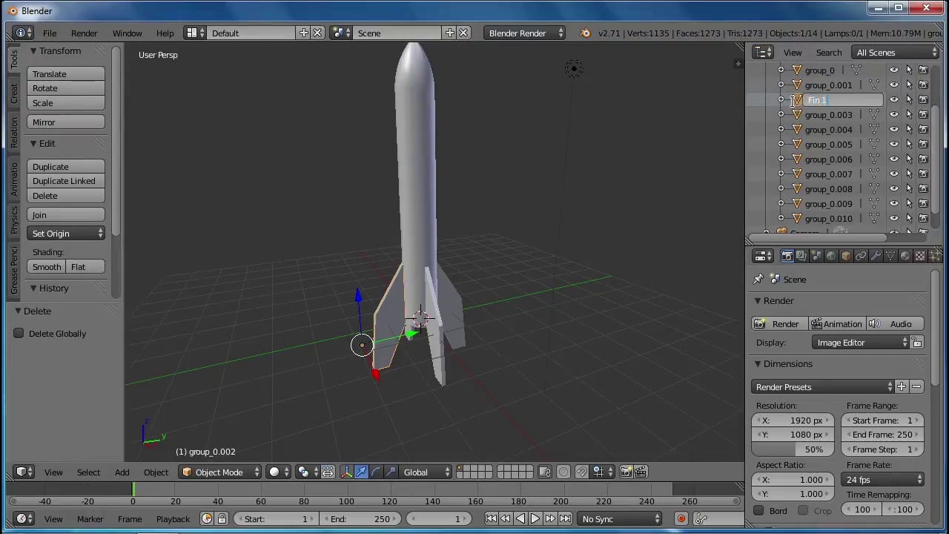
{"action": "key", "text": "Return"}
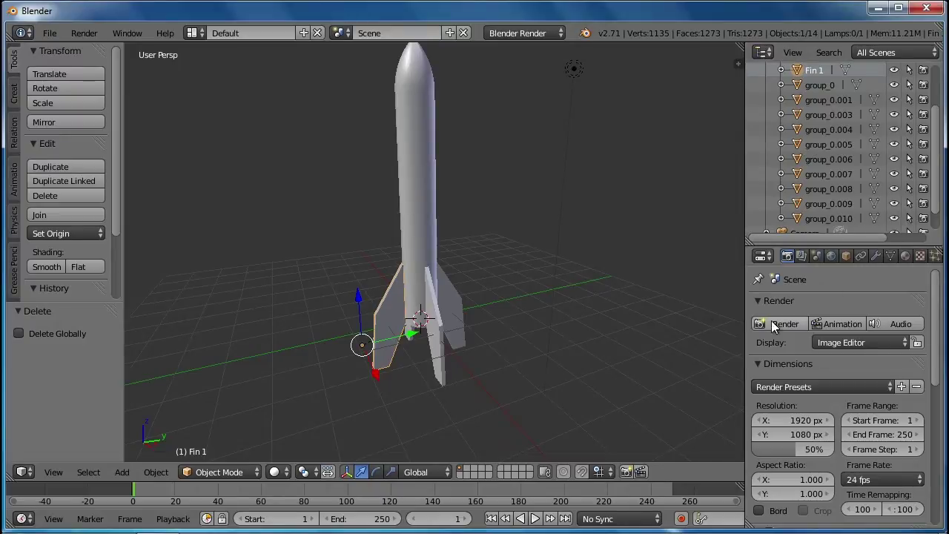
{"action": "left_click_drag", "start_coordinate": [744, 216], "coordinate": [689, 221]}
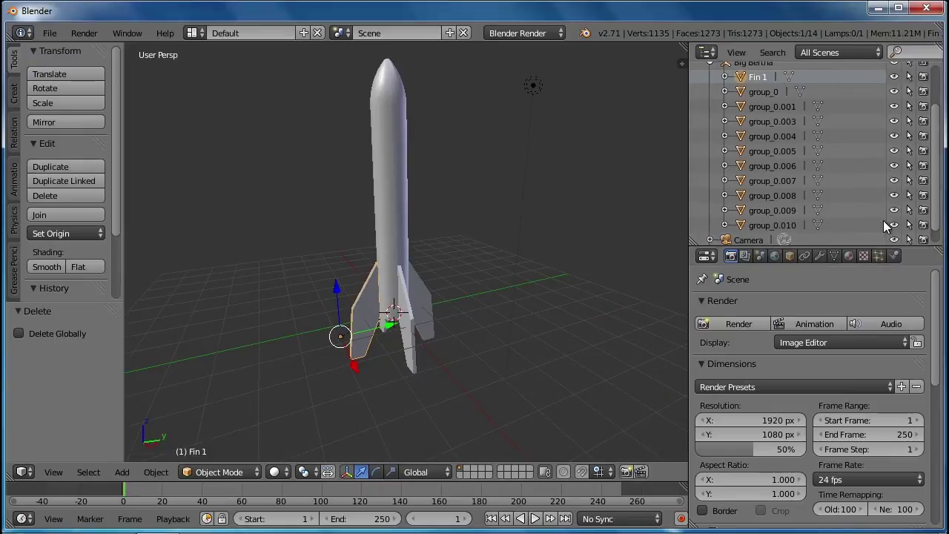
Set Fin 1's material diffuse colour to orange-yellow
{"action": "left_click", "coordinate": [849, 257]}
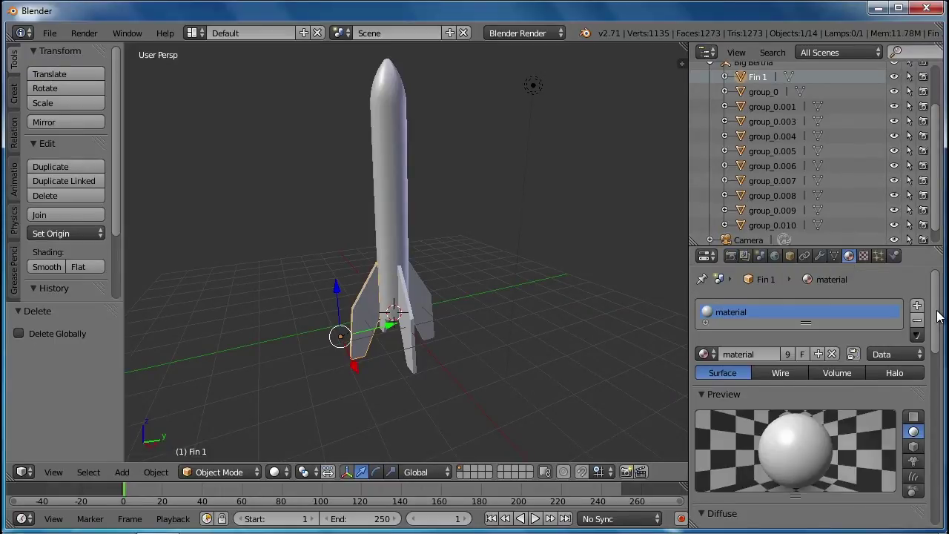
{"action": "left_click_drag", "start_coordinate": [939, 315], "coordinate": [940, 354]}
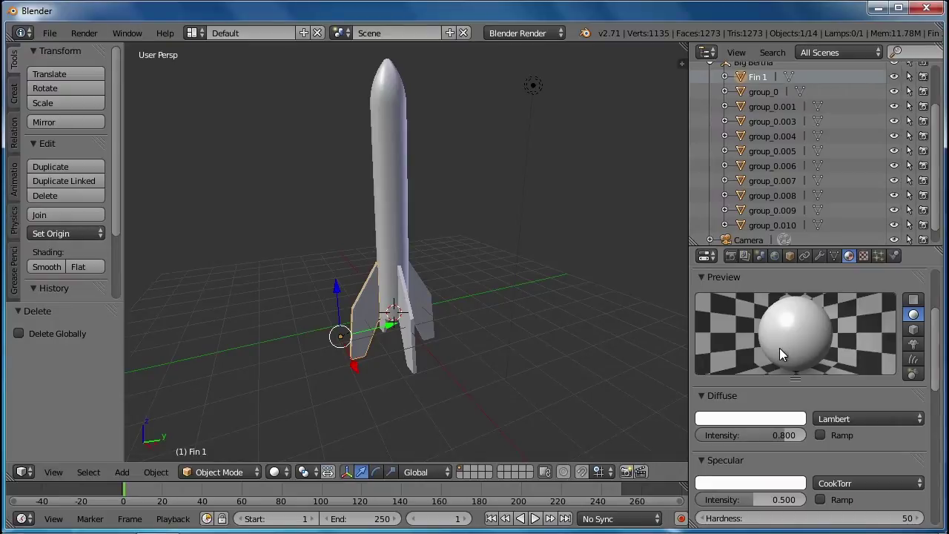
{"action": "left_click", "coordinate": [757, 420]}
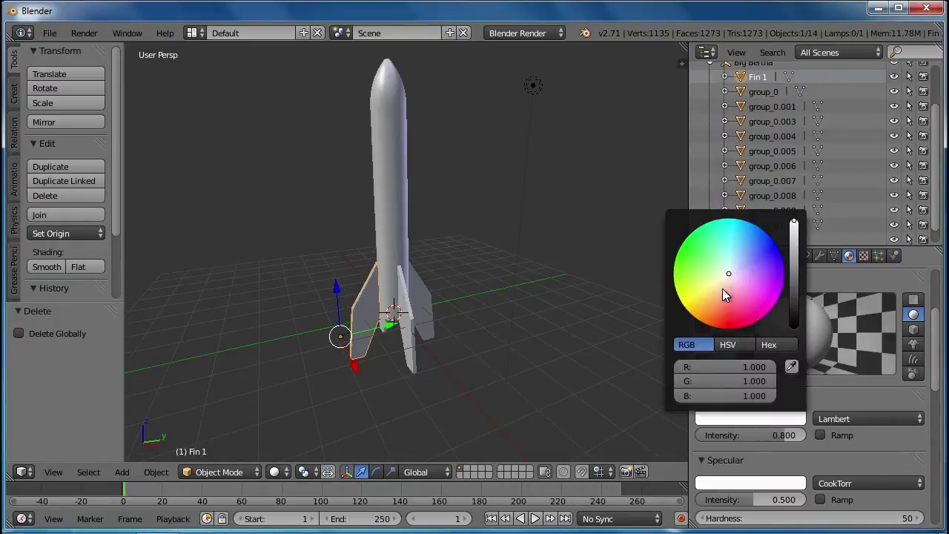
{"action": "left_click_drag", "start_coordinate": [726, 294], "coordinate": [689, 312]}
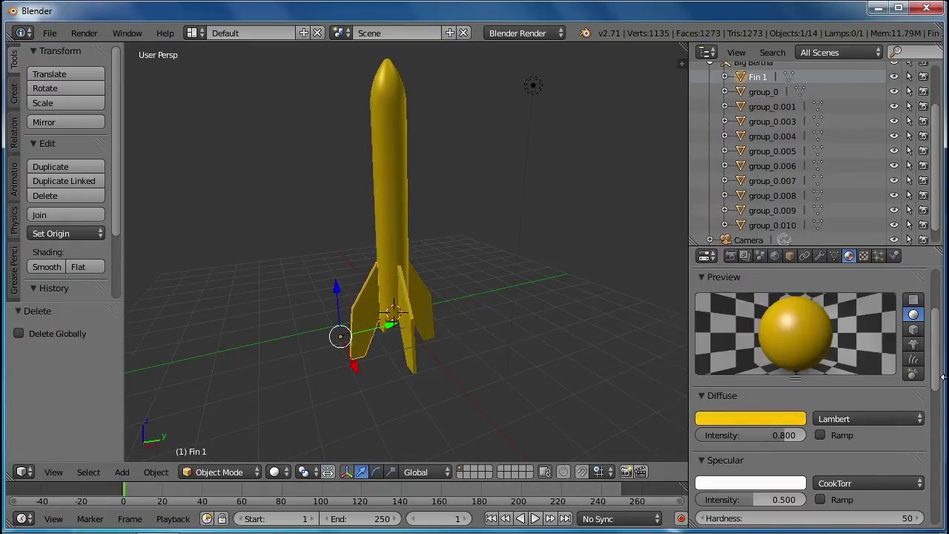
Rename the material Yellow and give Fin 1 its own copy, Yellow.001
{"action": "scroll", "coordinate": [934, 350], "scroll_direction": "up", "scroll_amount": 3}
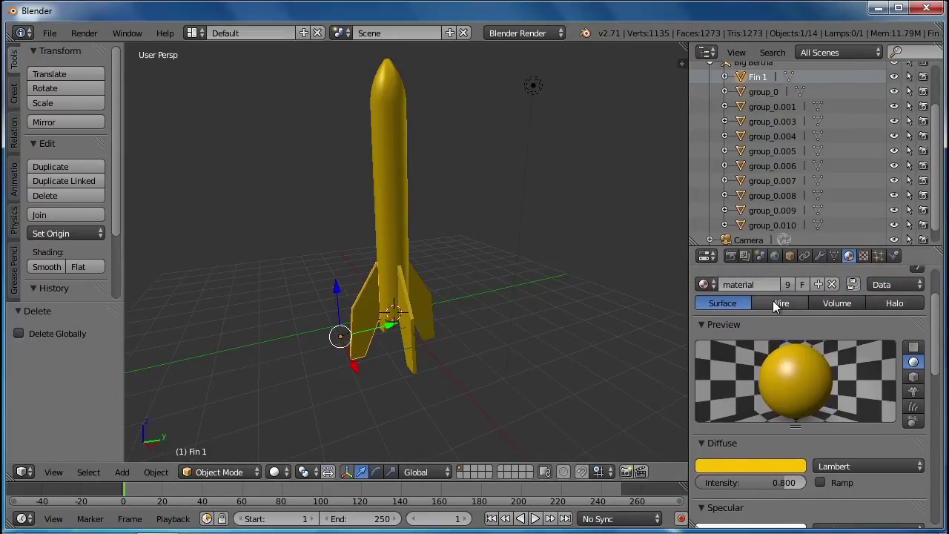
{"action": "left_click", "coordinate": [733, 286]}
{"action": "type", "text": "Yellow"}
{"action": "left_click", "coordinate": [818, 284]}
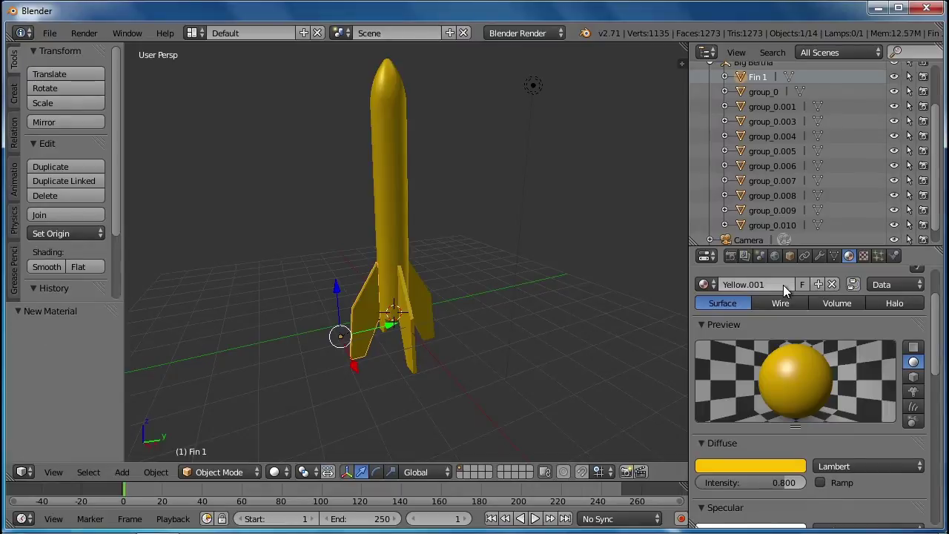
Turn Yellow.001 magenta and rename it Purple
{"action": "left_click", "coordinate": [745, 466]}
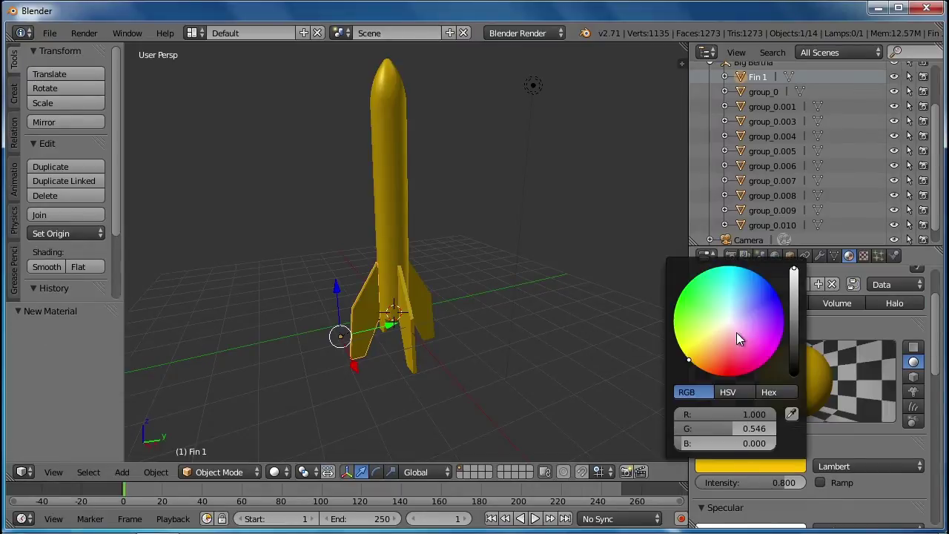
{"action": "left_click_drag", "start_coordinate": [736, 333], "coordinate": [770, 358]}
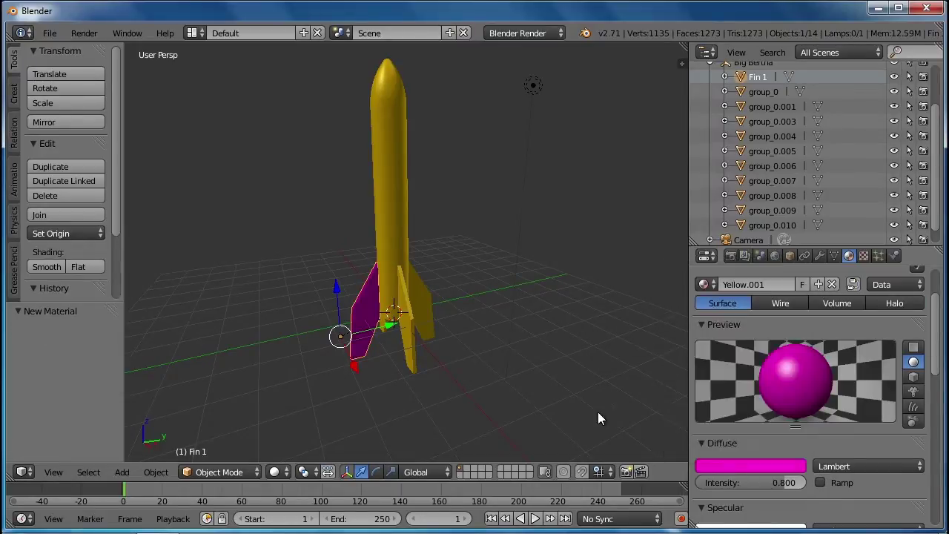
{"action": "left_click", "coordinate": [739, 284]}
{"action": "type", "text": "Purple"}
{"action": "key", "text": "Return"}
Create a material named Green with a green diffuse colour for the fin
{"action": "left_click", "coordinate": [788, 284]}
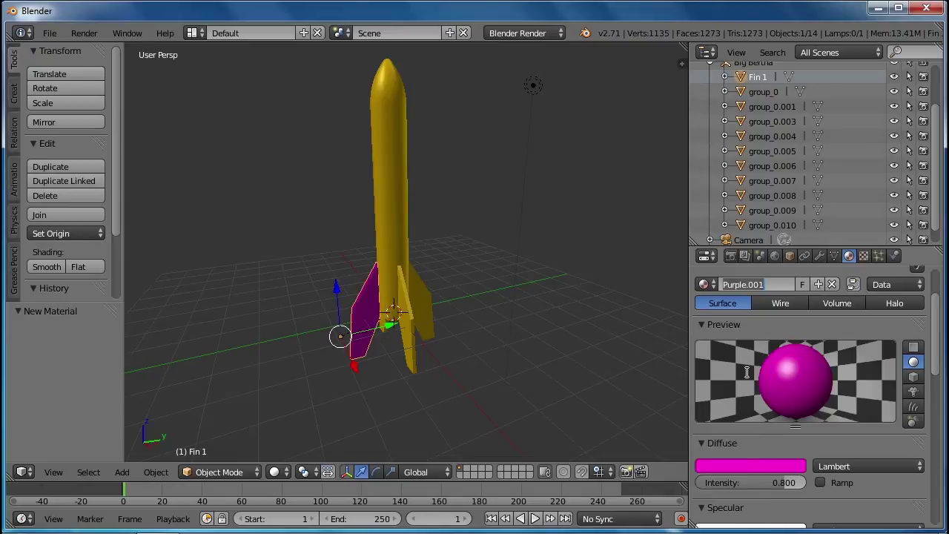
{"action": "type", "text": "Green"}
{"action": "key", "text": "Return"}
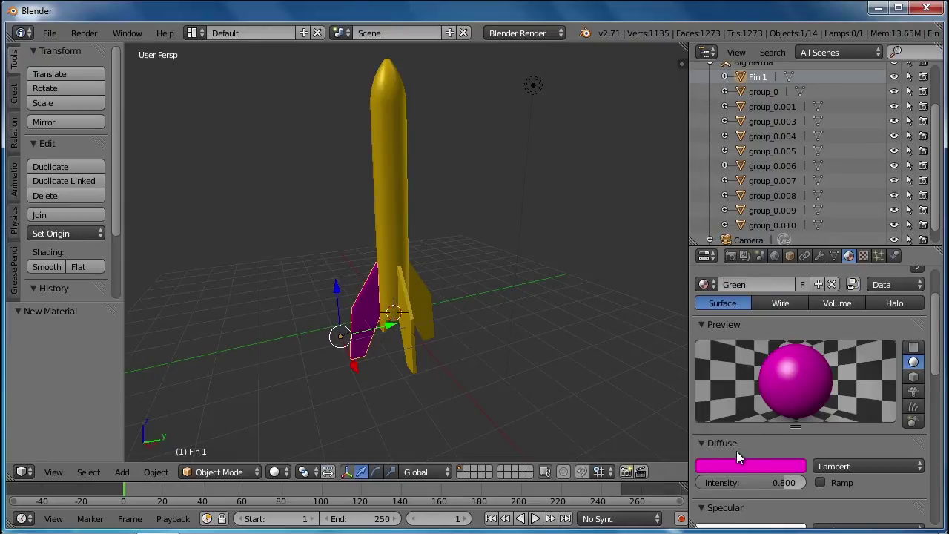
{"action": "left_click", "coordinate": [736, 465]}
{"action": "left_click_drag", "start_coordinate": [698, 344], "coordinate": [681, 292]}
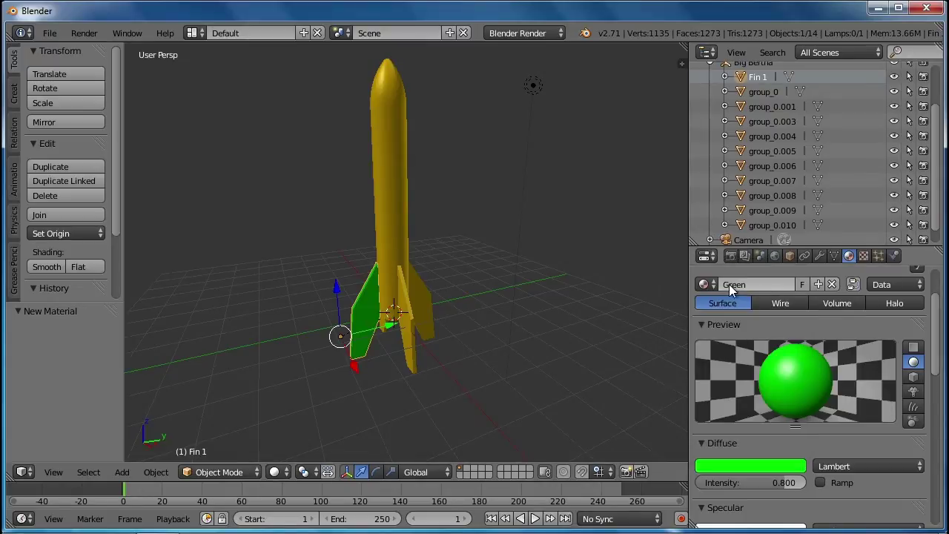
{"action": "left_click", "coordinate": [714, 284]}
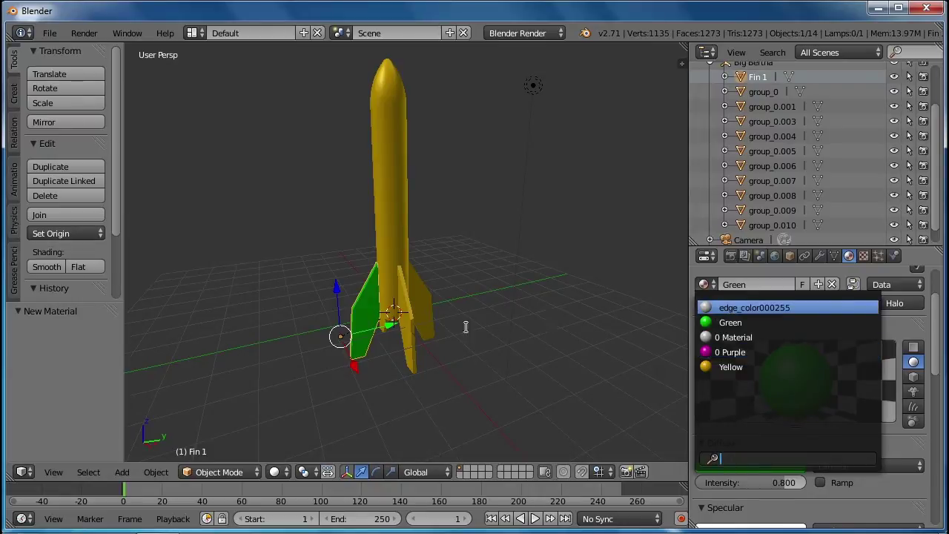
Assign the Purple material to the rocket body group_0
{"action": "right_click", "coordinate": [405, 316]}
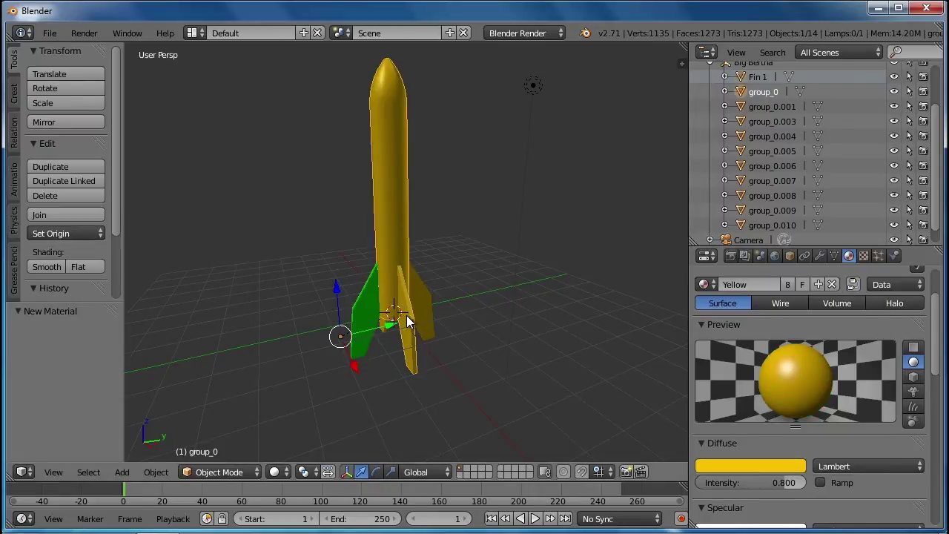
{"action": "middle_click_drag", "start_coordinate": [428, 304], "coordinate": [446, 313]}
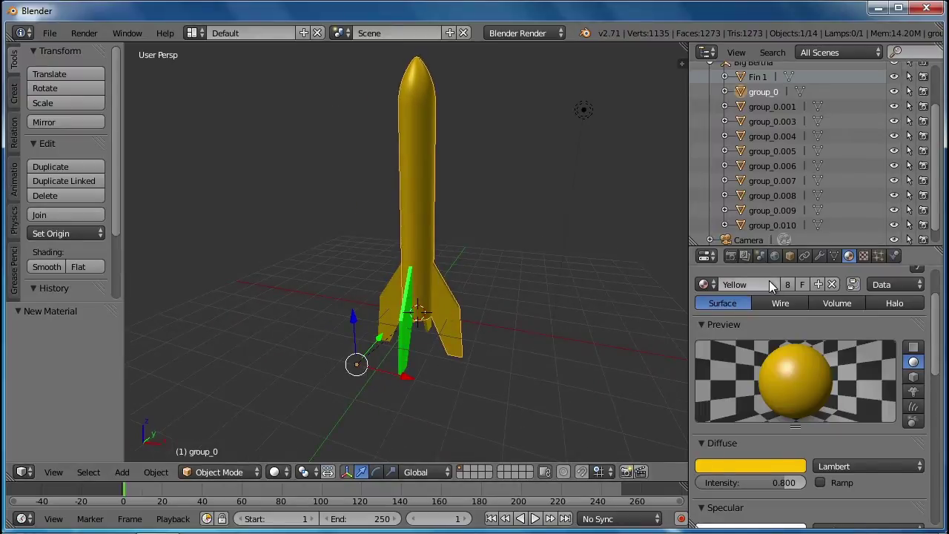
{"action": "left_click", "coordinate": [714, 282]}
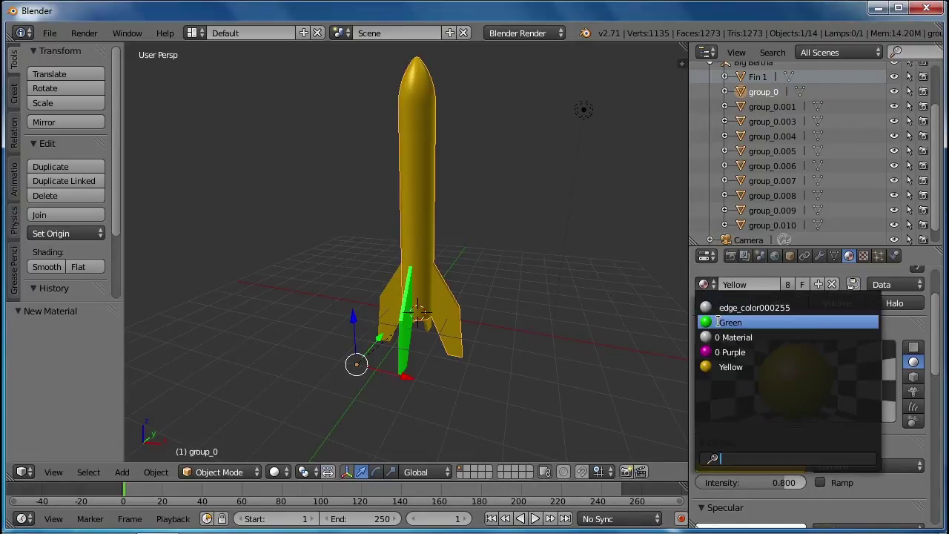
{"action": "left_click", "coordinate": [730, 352]}
{"action": "middle_click_drag", "start_coordinate": [470, 283], "coordinate": [556, 311]}
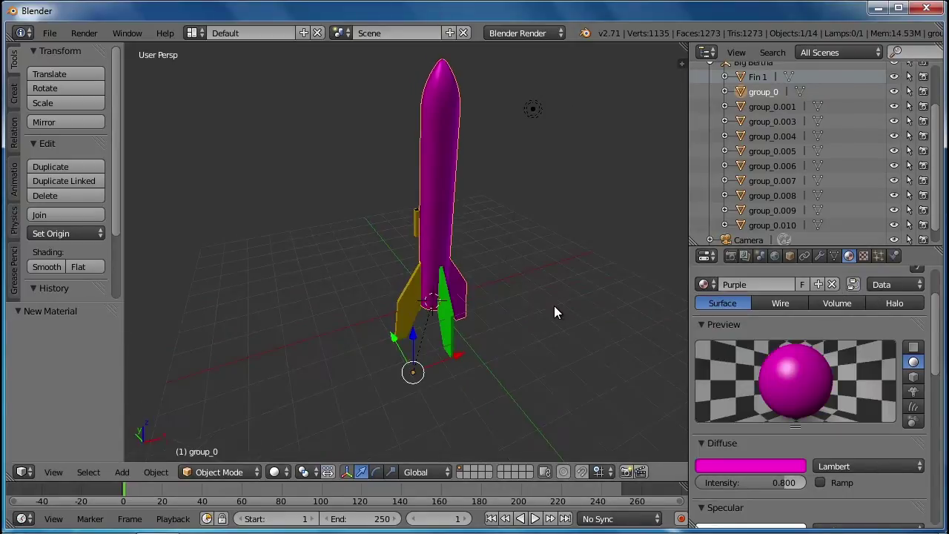
{"action": "middle_click_drag", "start_coordinate": [373, 299], "coordinate": [559, 285]}
Rename group_0 to Fin and Body in the Outliner
{"action": "right_click", "coordinate": [428, 284]}
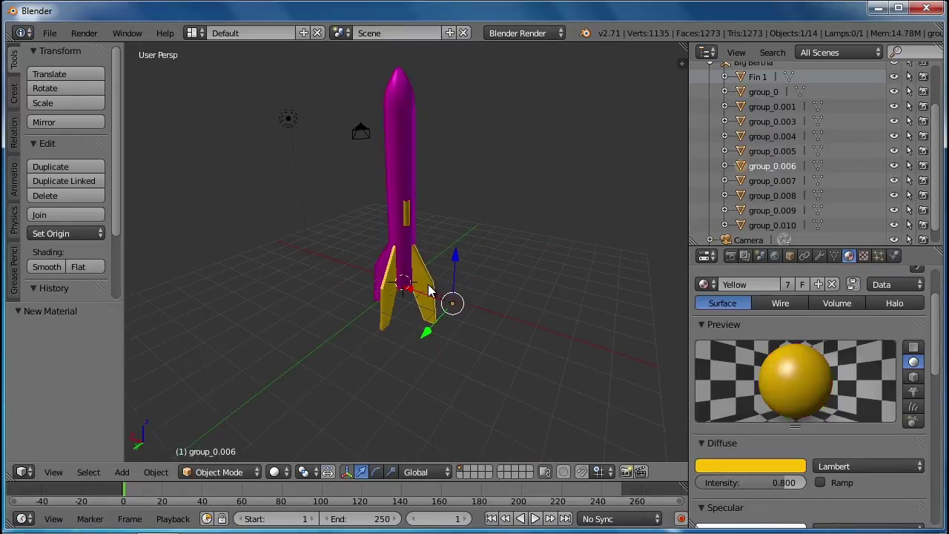
{"action": "right_click", "coordinate": [386, 212]}
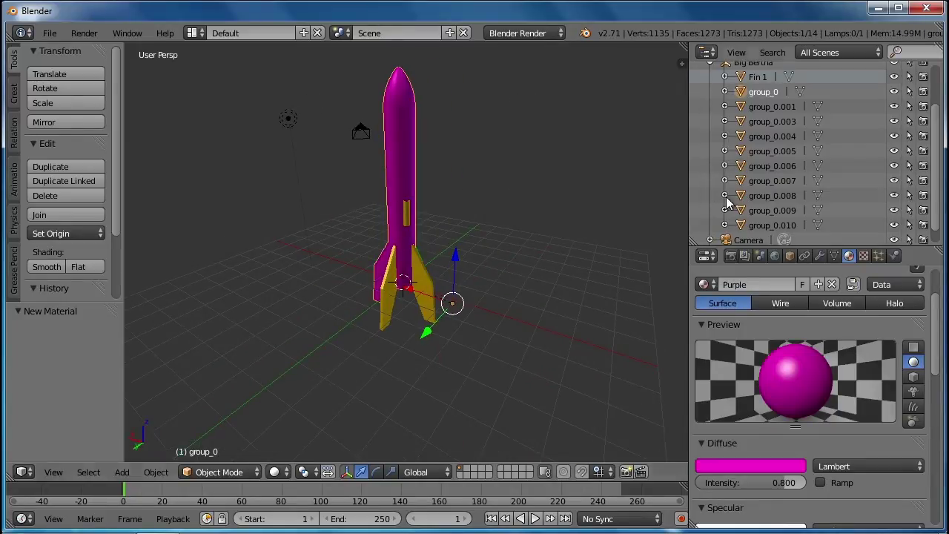
{"action": "right_click", "coordinate": [757, 94]}
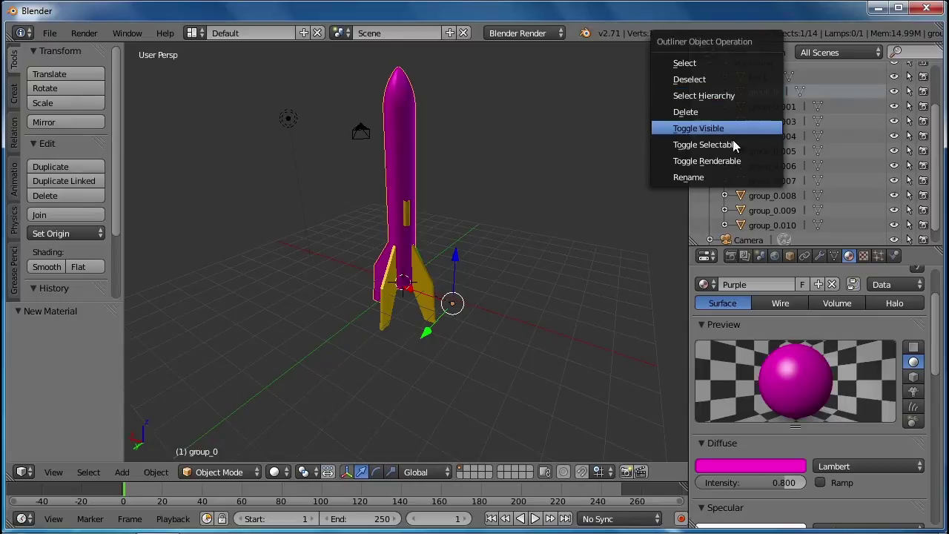
{"action": "left_click", "coordinate": [689, 177]}
{"action": "type", "text": "Fi"}
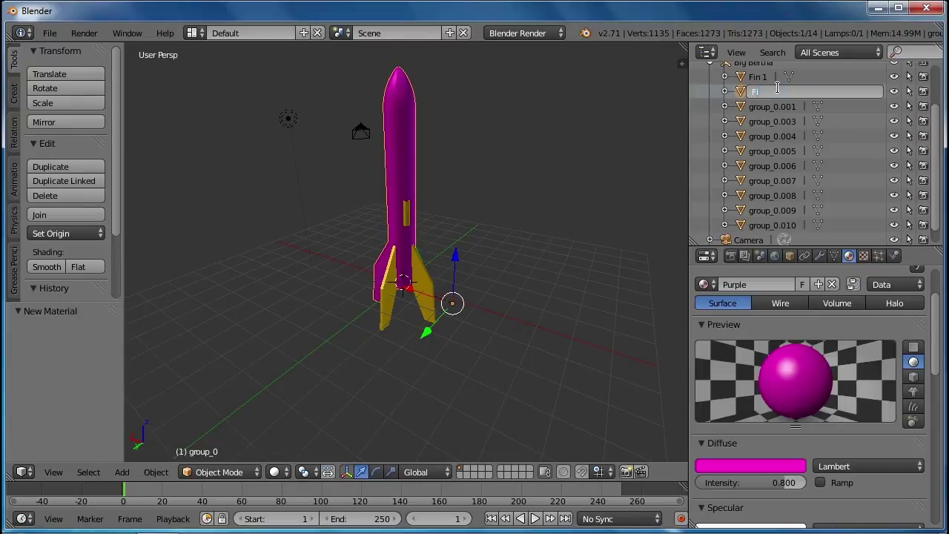
{"action": "type", "text": "n and Body"}
{"action": "key", "text": "Return"}
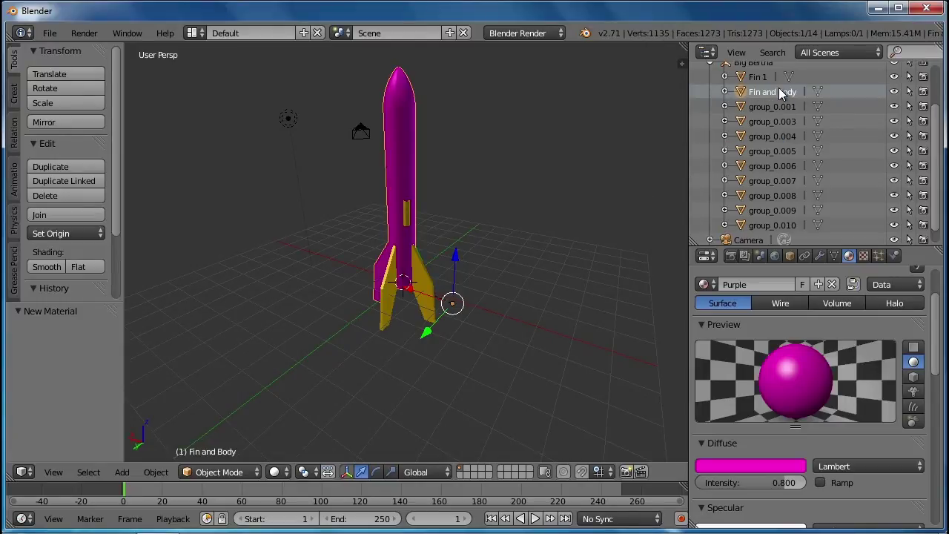
Set fin group_0.006 and Fin 1 to the Yellow material
{"action": "right_click", "coordinate": [430, 292]}
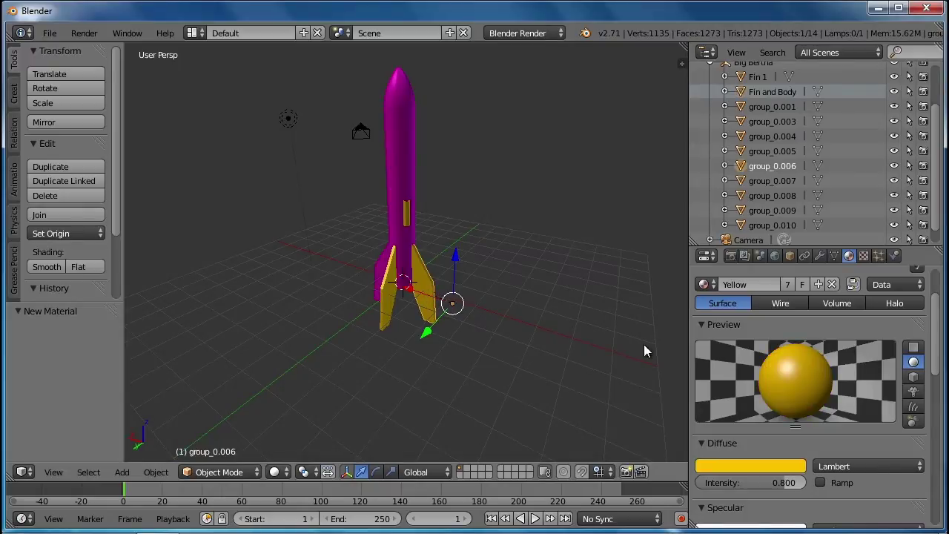
{"action": "left_click", "coordinate": [712, 284]}
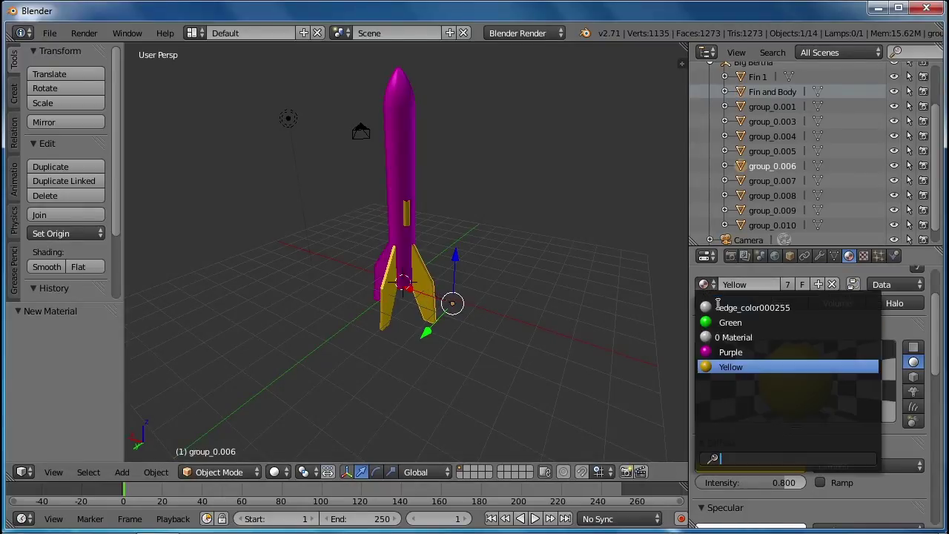
{"action": "left_click", "coordinate": [730, 348]}
{"action": "middle_click_drag", "start_coordinate": [469, 257], "coordinate": [354, 265]}
{"action": "right_click", "coordinate": [458, 276]}
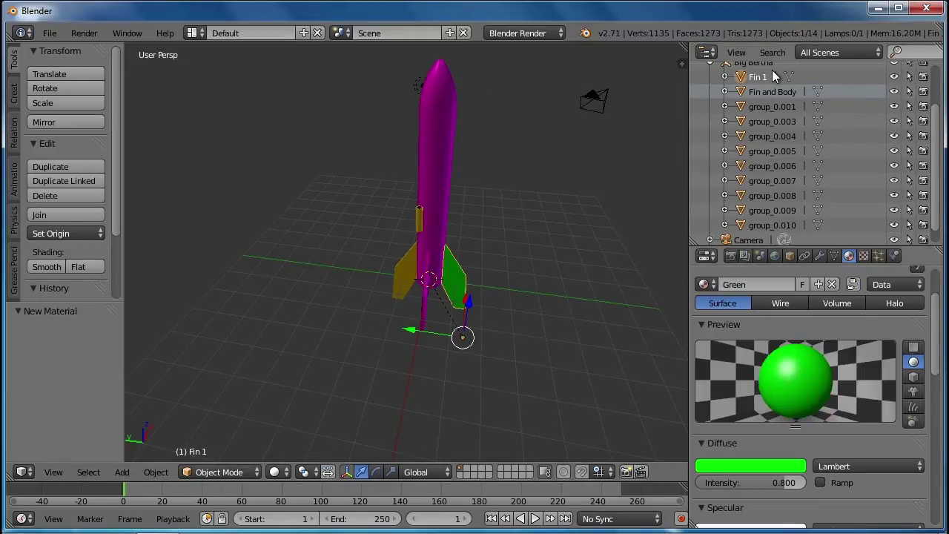
{"action": "left_click", "coordinate": [711, 285]}
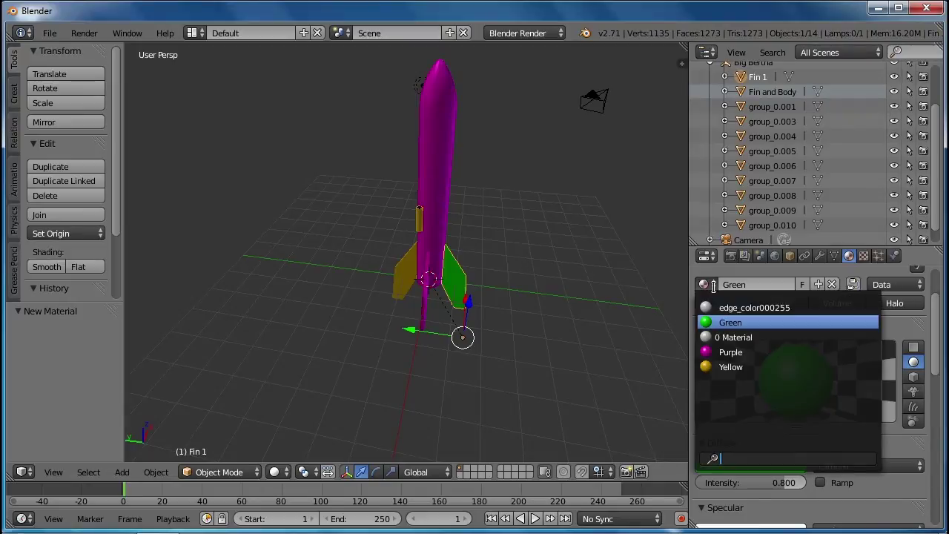
{"action": "left_click", "coordinate": [729, 367]}
{"action": "middle_click_drag", "start_coordinate": [596, 227], "coordinate": [449, 209]}
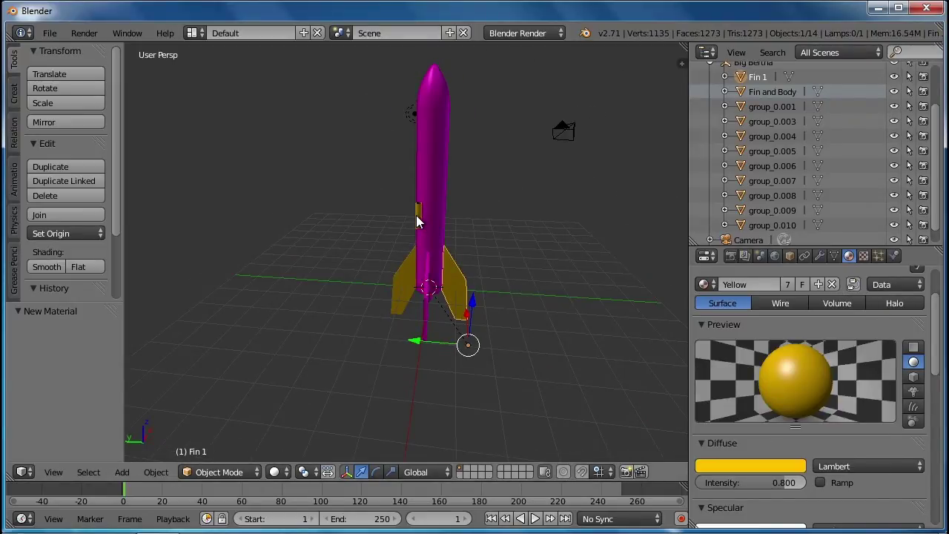
{"action": "right_click", "coordinate": [421, 217]}
Rename the small part group_0.005 to Lug
{"action": "right_click", "coordinate": [777, 151]}
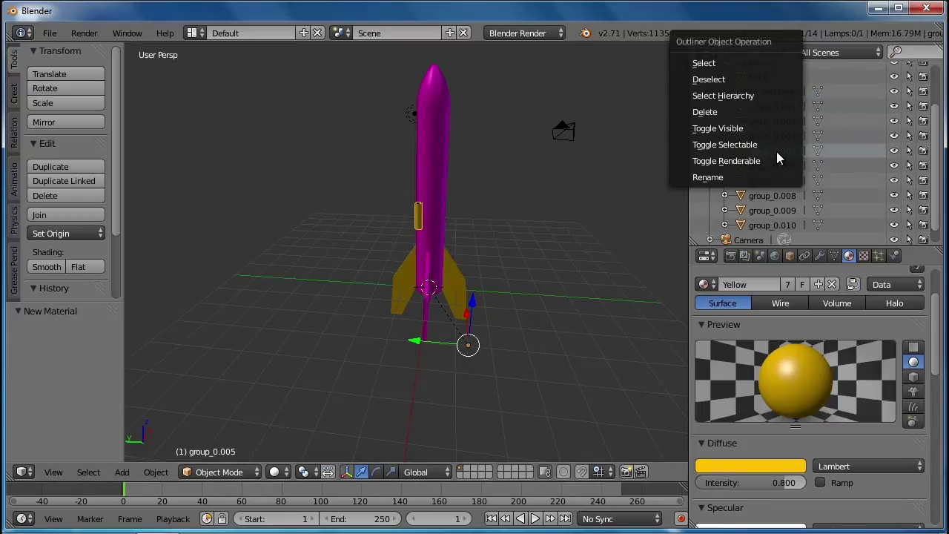
{"action": "left_click", "coordinate": [734, 177]}
{"action": "type", "text": "Lug"}
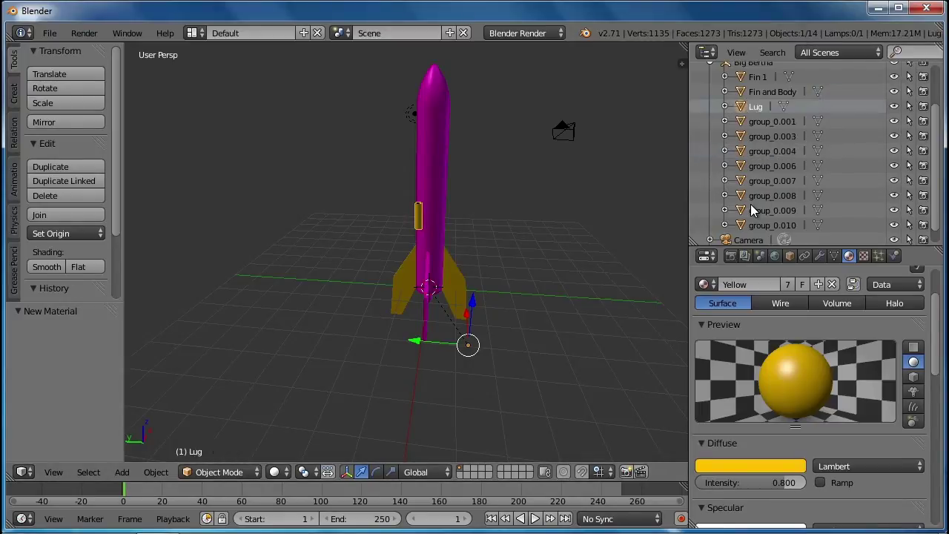
{"action": "key", "text": "Return"}
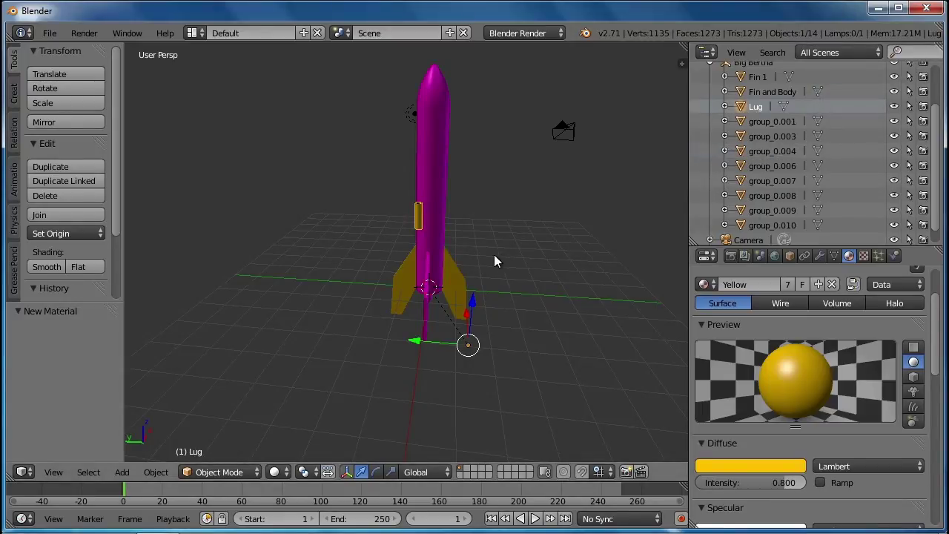
Rename the inner base piece group_0.004 to Engine
{"action": "middle_click_drag", "start_coordinate": [496, 261], "coordinate": [441, 204]}
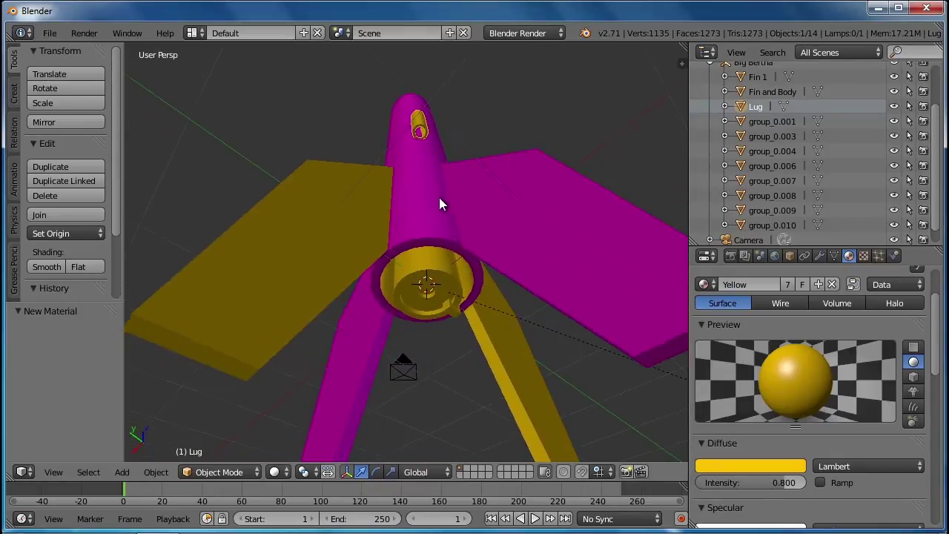
{"action": "left_click", "coordinate": [422, 266]}
{"action": "right_click", "coordinate": [423, 269]}
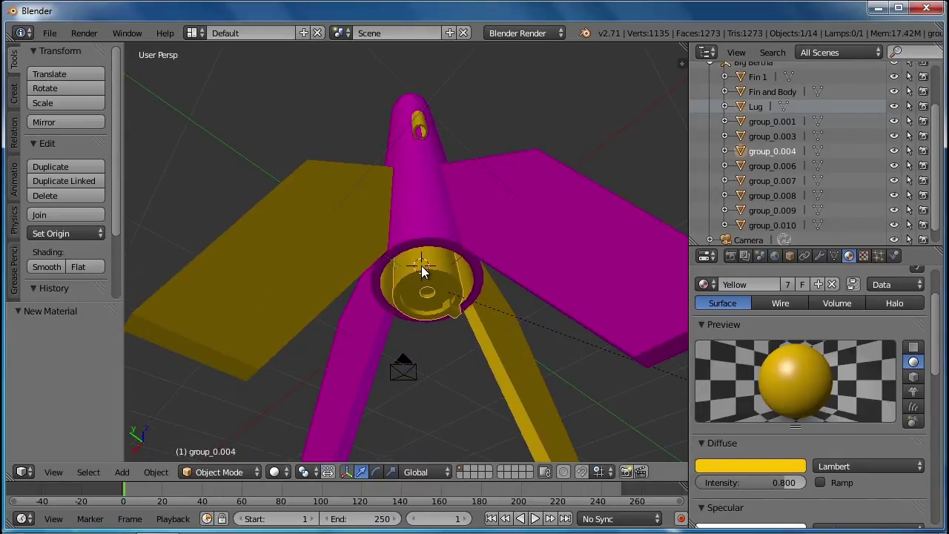
{"action": "right_click", "coordinate": [792, 151]}
{"action": "left_click", "coordinate": [763, 178]}
{"action": "type", "text": "Engine"}
{"action": "key", "text": "Return"}
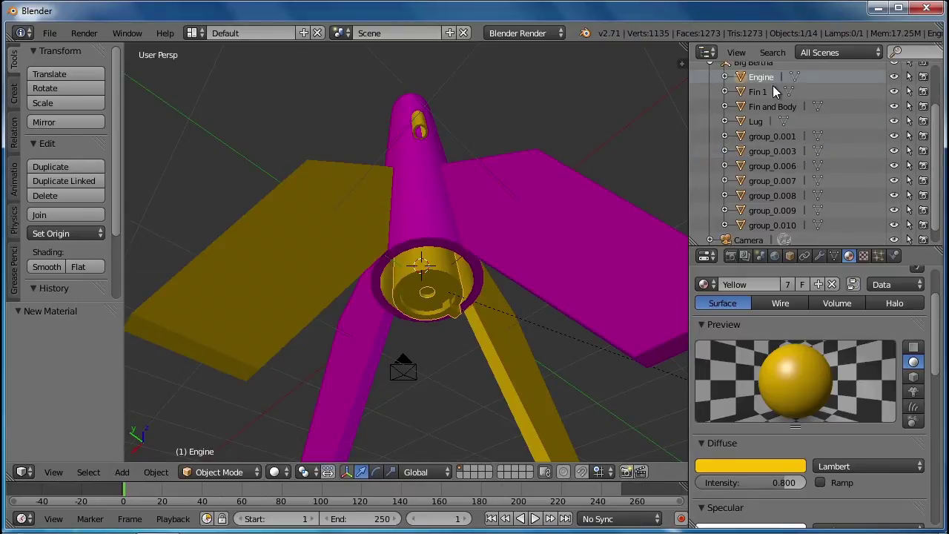
Rename the inner tube piece group_0.003 to Inside Body
{"action": "scroll", "coordinate": [427, 297], "scroll_direction": "up", "scroll_amount": 2}
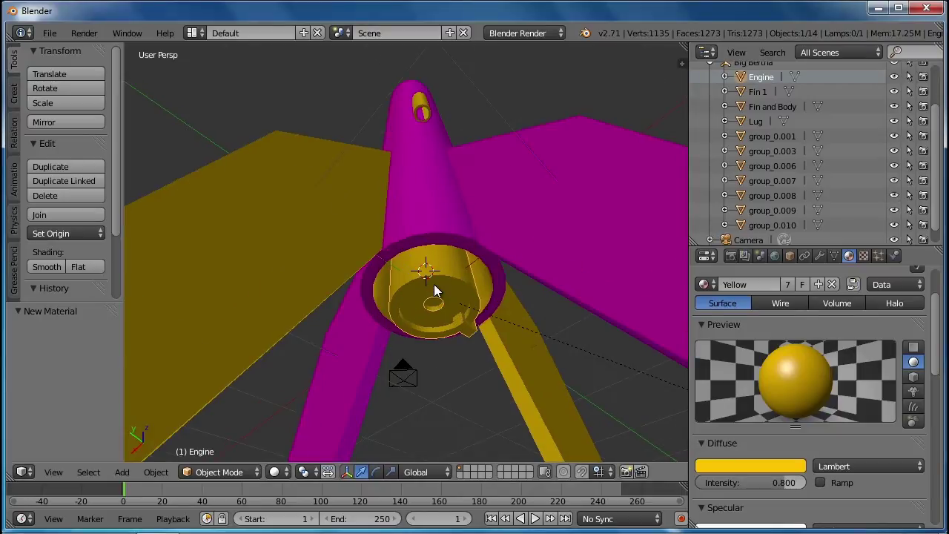
{"action": "right_click", "coordinate": [482, 282]}
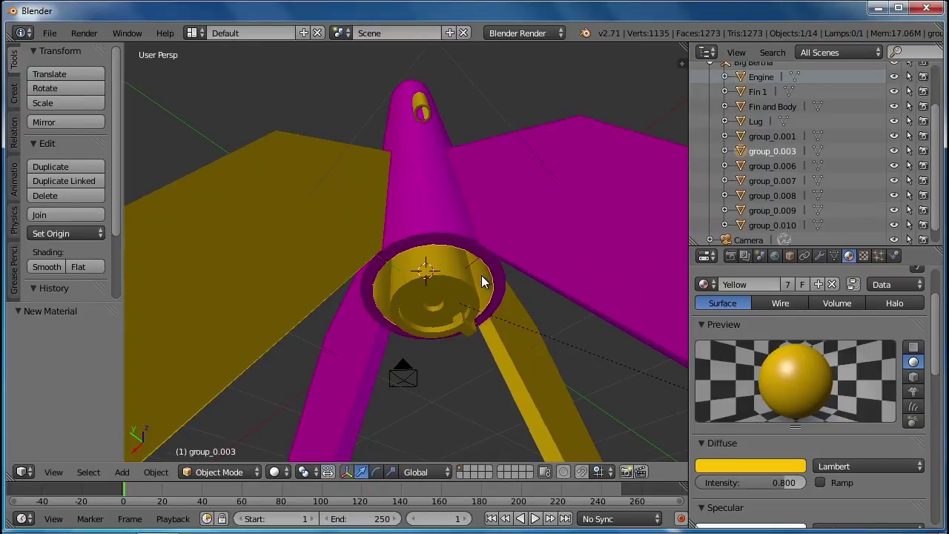
{"action": "right_click", "coordinate": [783, 151]}
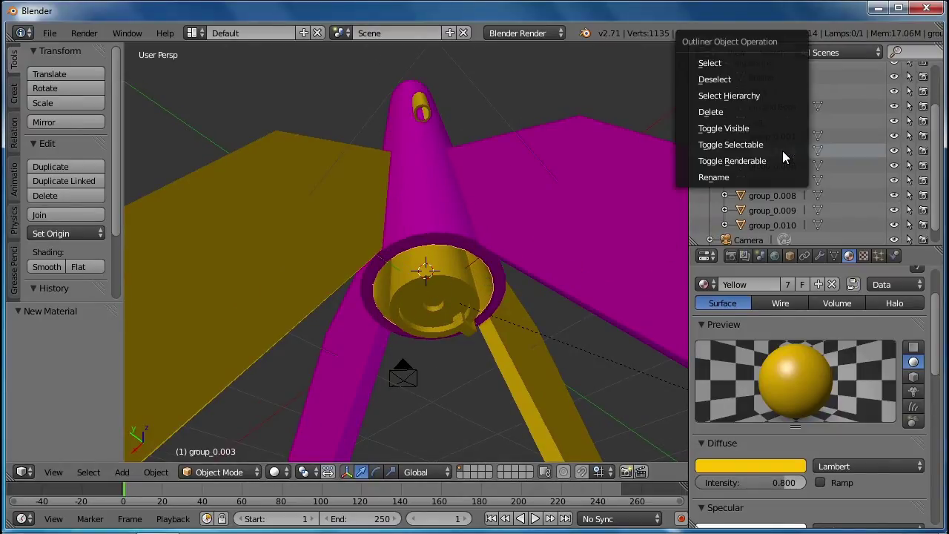
{"action": "left_click", "coordinate": [713, 177]}
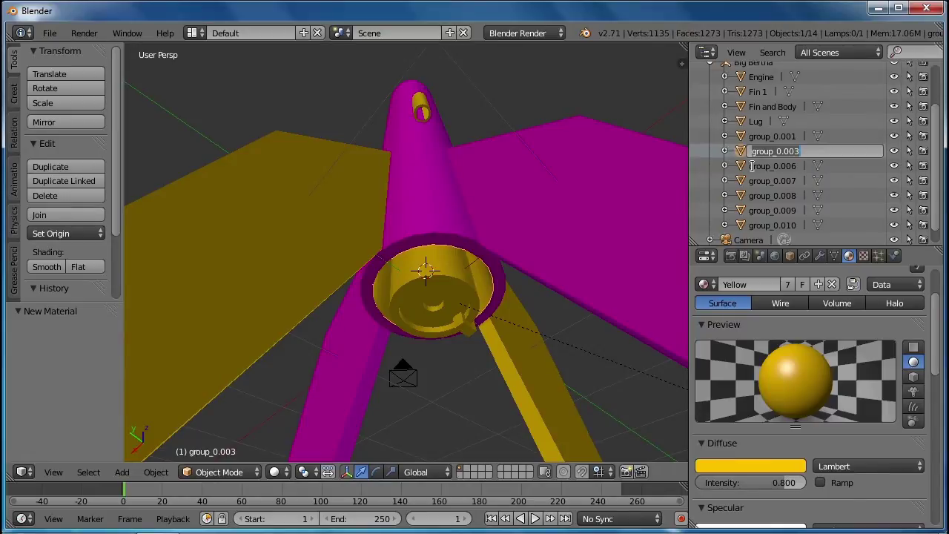
{"action": "type", "text": "Inside Body"}
{"action": "key", "text": "Return"}
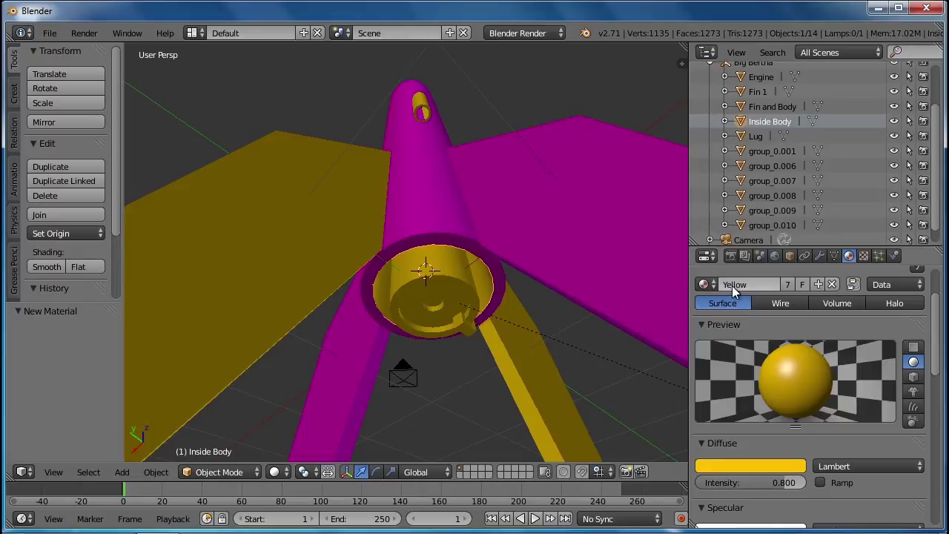
Copy the Yellow material for Inside Body, name it Black, and make its diffuse pure black
{"action": "left_click", "coordinate": [818, 284]}
{"action": "left_click", "coordinate": [766, 286]}
{"action": "type", "text": "Black"}
{"action": "key", "text": "Return"}
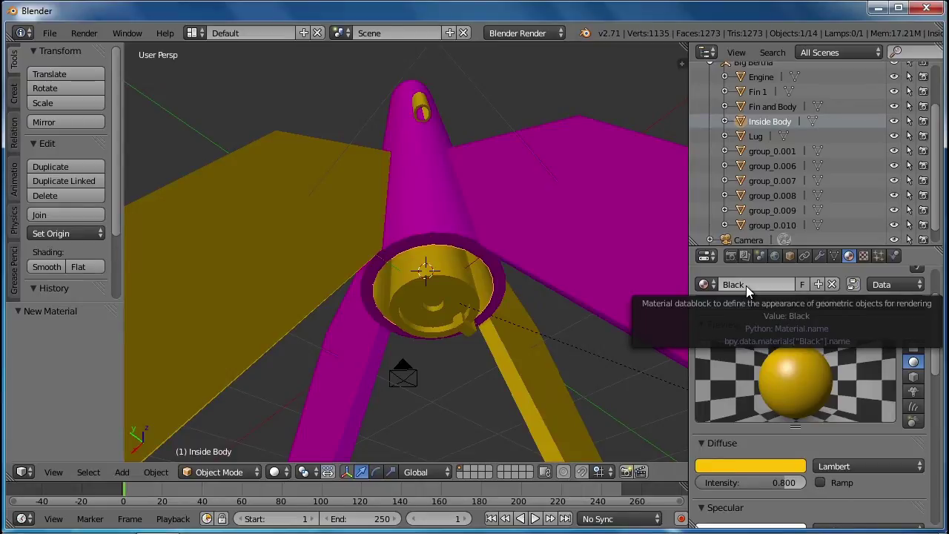
{"action": "left_click", "coordinate": [753, 466]}
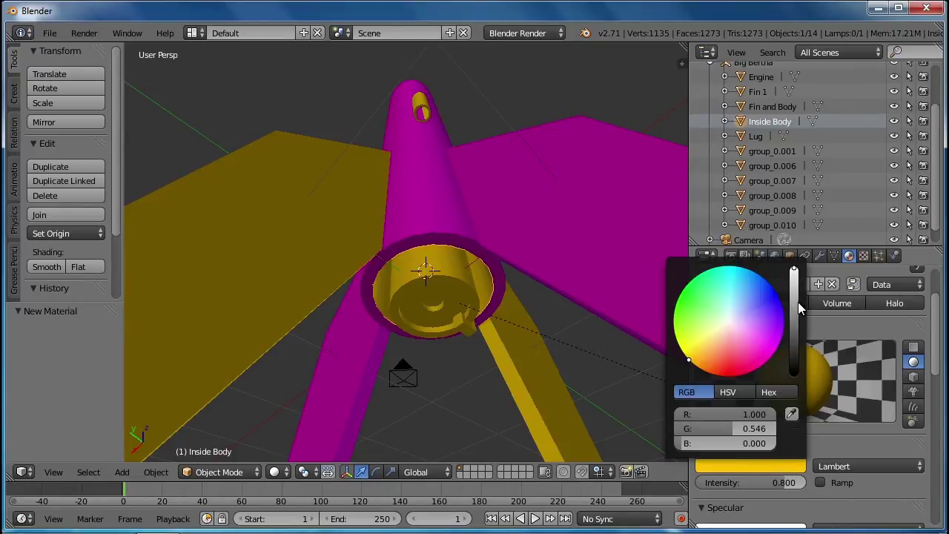
{"action": "left_click_drag", "start_coordinate": [798, 307], "coordinate": [795, 374]}
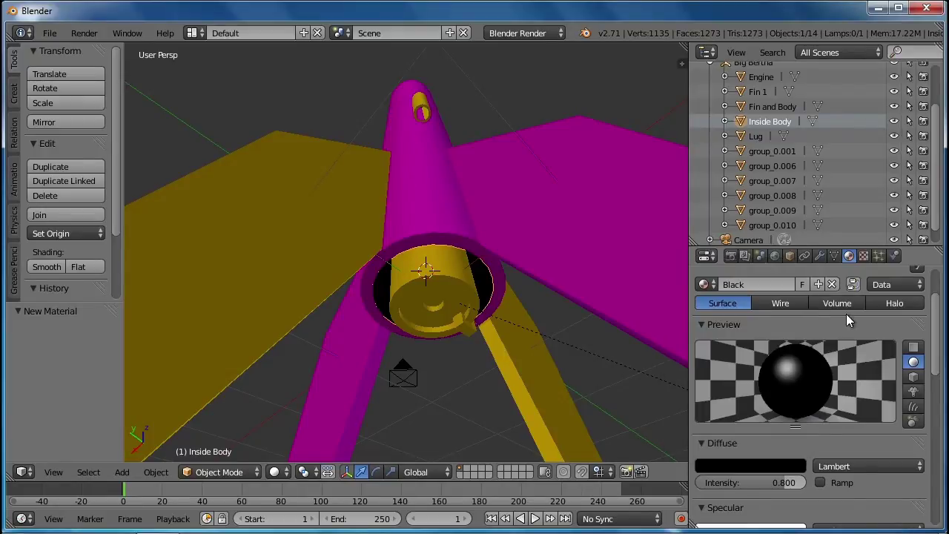
Align the camera to the current view of the rocket's tail and render it
{"action": "key", "text": "ctrl+alt+KP_0"}
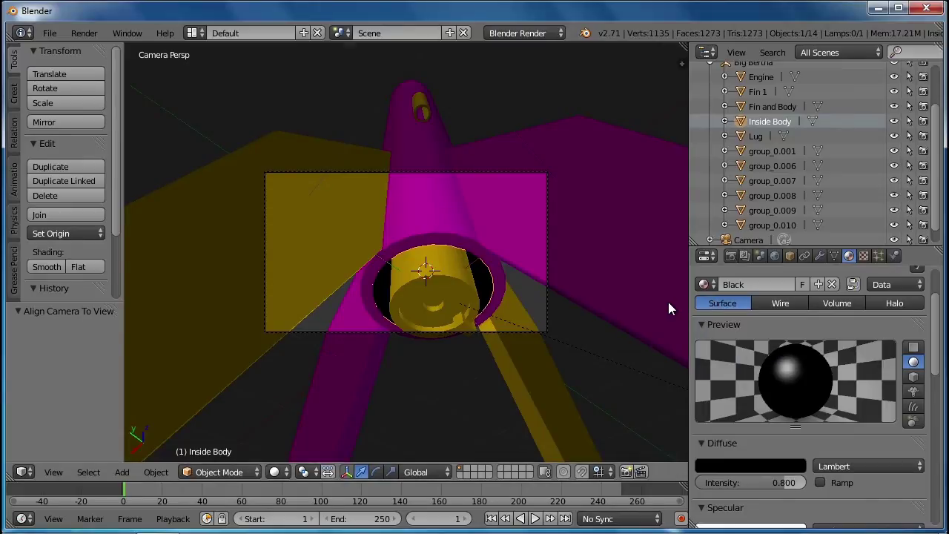
{"action": "middle_click_drag", "start_coordinate": [668, 302], "coordinate": [595, 282]}
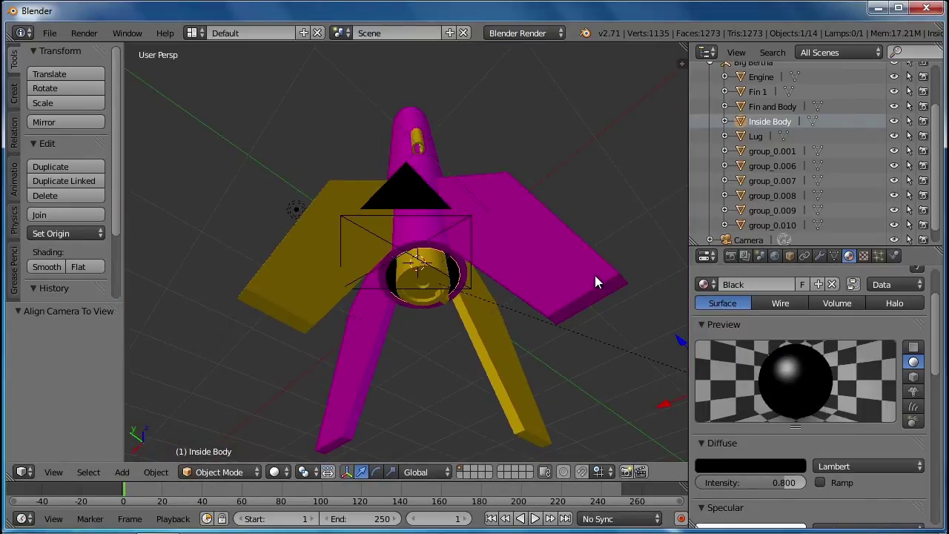
{"action": "key", "text": "KP_0"}
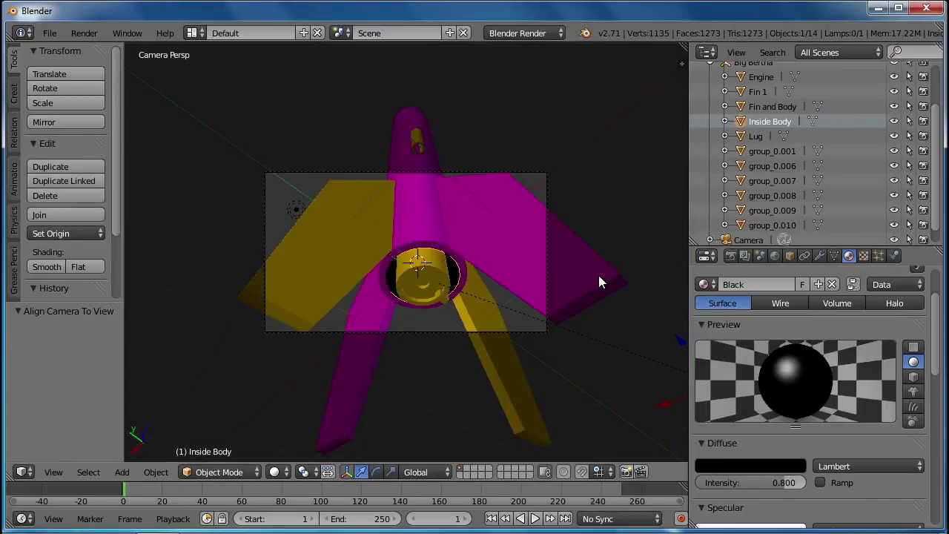
{"action": "key", "text": "F12"}
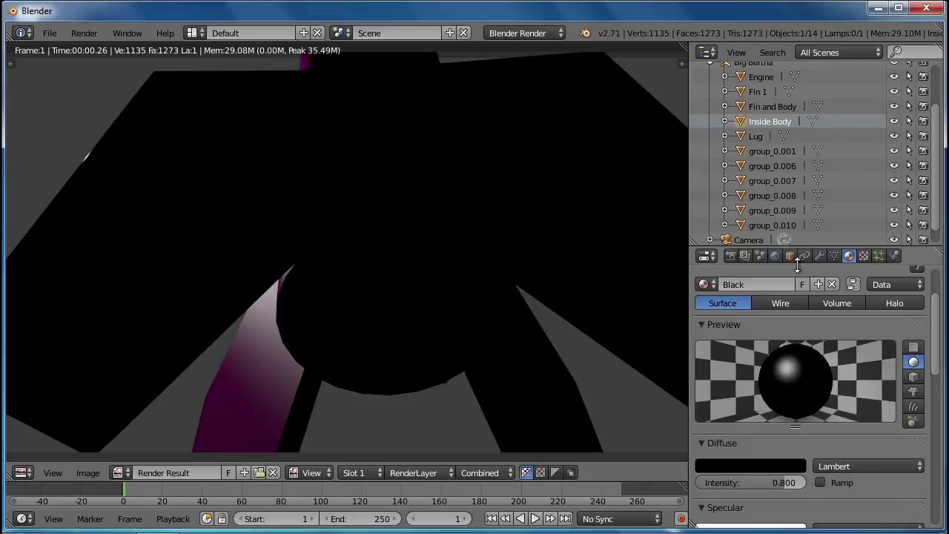
Enable World environment lighting at energy 0.470 and re-render
{"action": "left_click", "coordinate": [775, 256]}
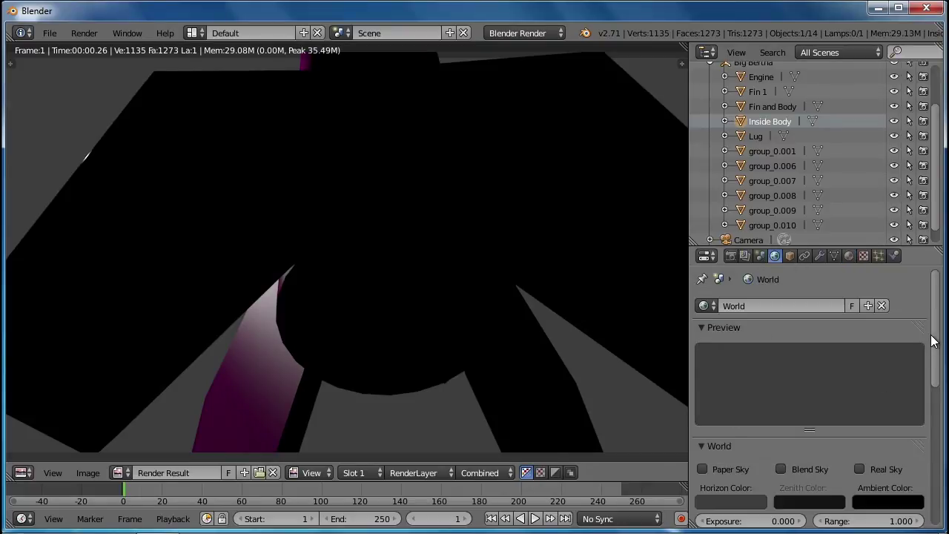
{"action": "scroll", "coordinate": [932, 337], "scroll_direction": "down", "scroll_amount": 6}
{"action": "left_click", "coordinate": [716, 411]}
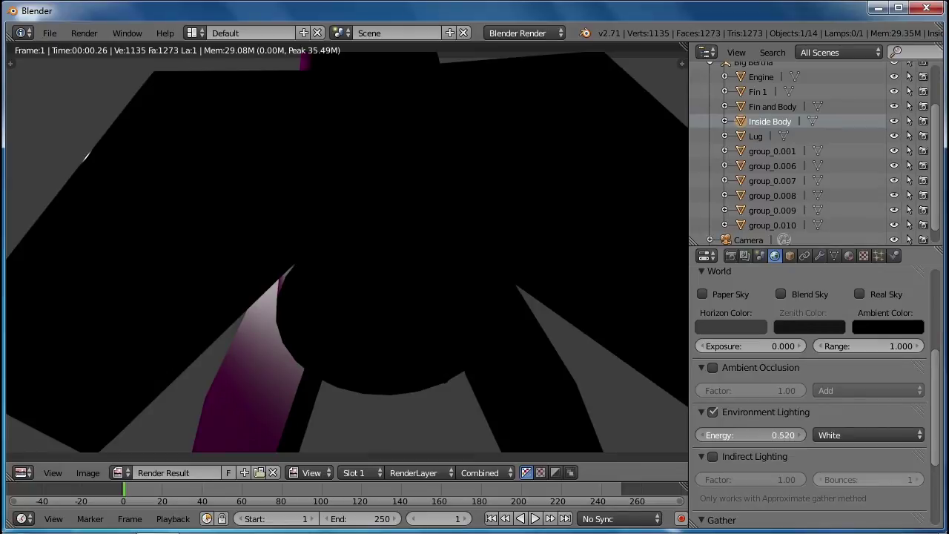
{"action": "left_click_drag", "start_coordinate": [801, 434], "coordinate": [800, 434]}
{"action": "key", "text": "F12"}
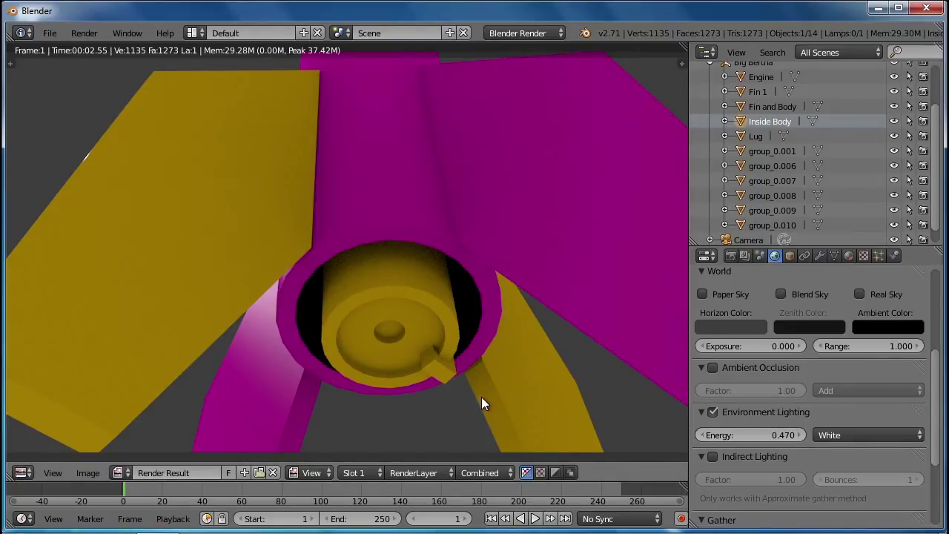
{"action": "left_click", "coordinate": [730, 256]}
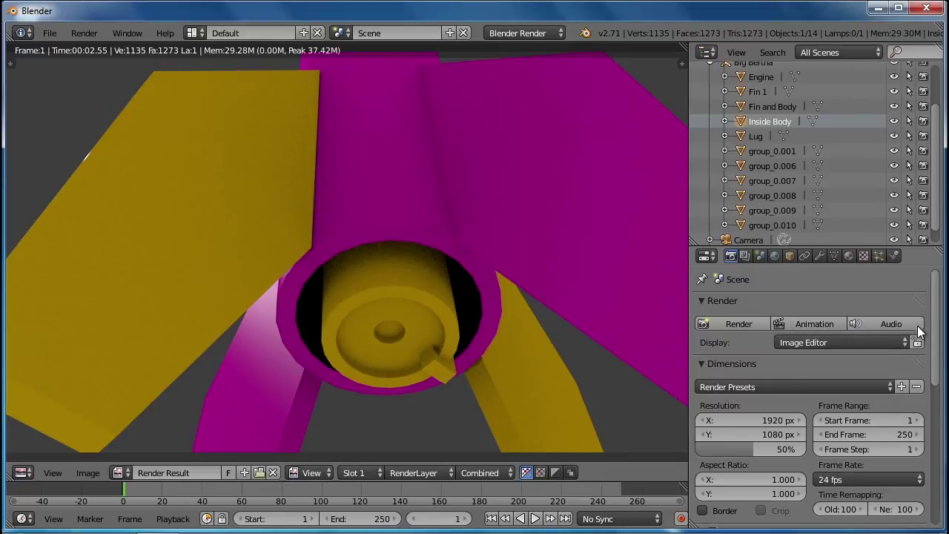
Set the render Shading alpha mode to Transparent and render the rocket
{"action": "left_click_drag", "start_coordinate": [938, 335], "coordinate": [936, 404]}
{"action": "scroll", "coordinate": [772, 379], "scroll_direction": "down", "scroll_amount": 4}
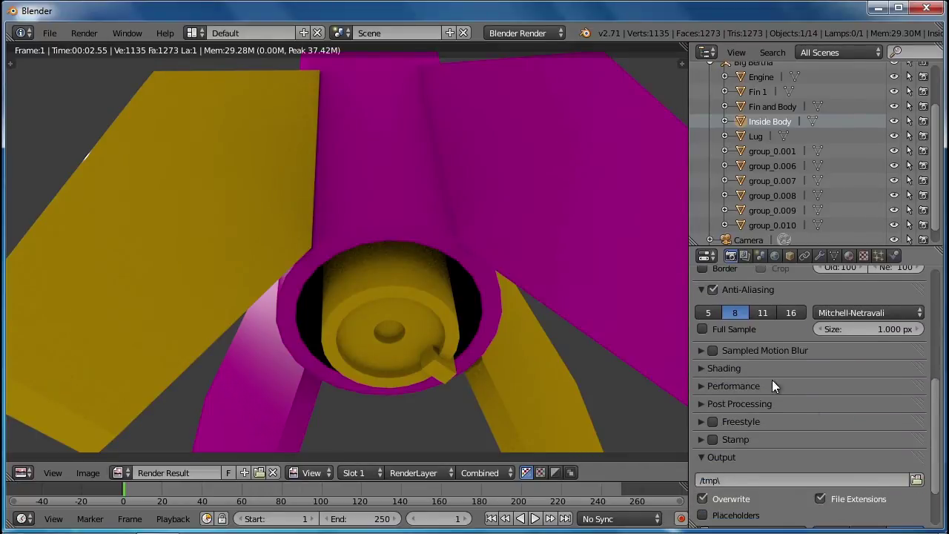
{"action": "left_click", "coordinate": [701, 369]}
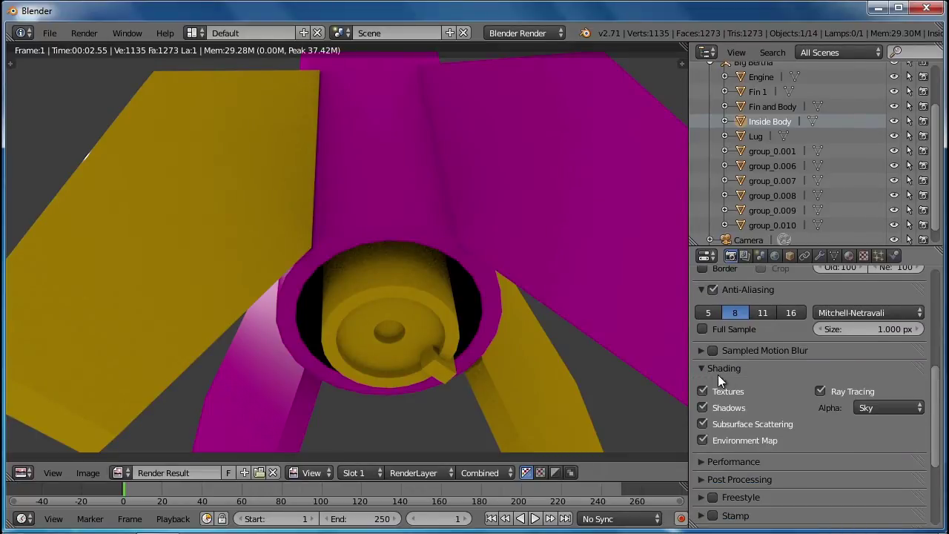
{"action": "left_click", "coordinate": [869, 408]}
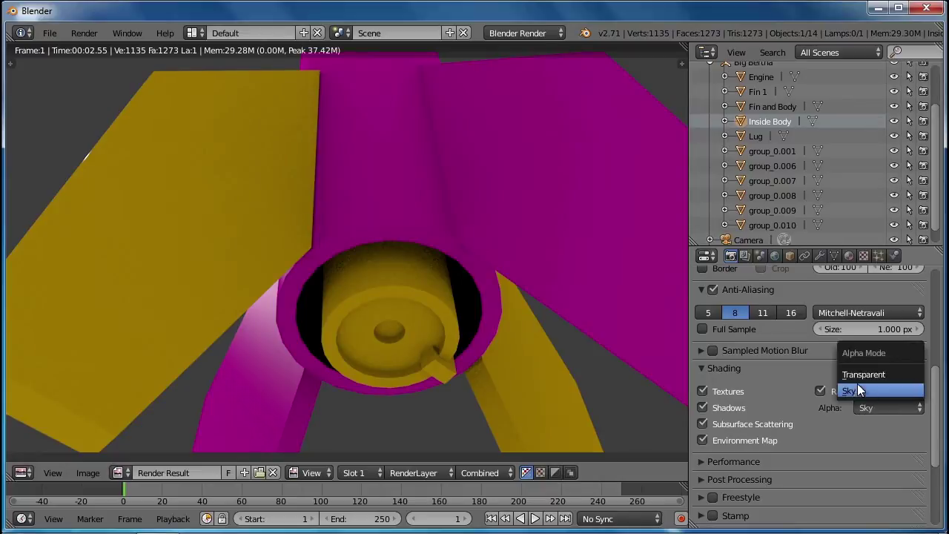
{"action": "left_click", "coordinate": [854, 376]}
{"action": "key", "text": "F12"}
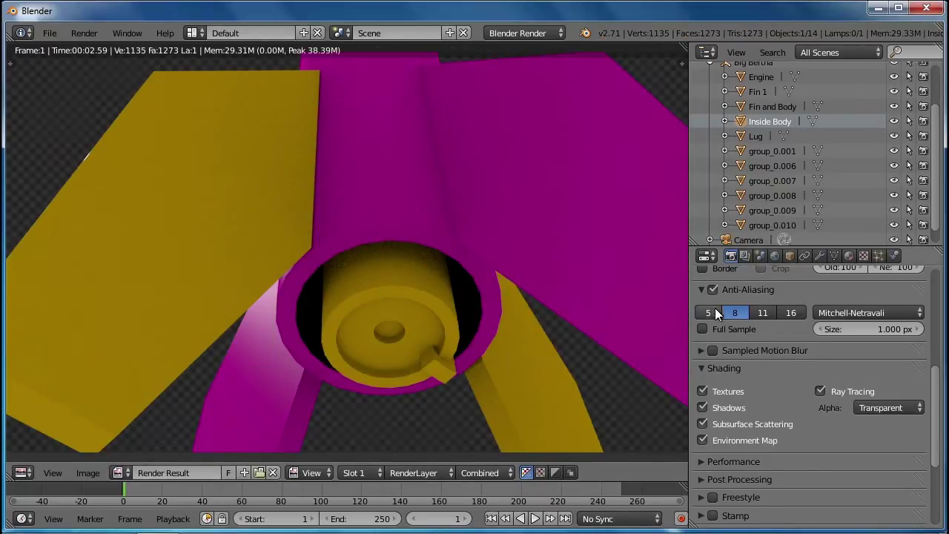
{"action": "scroll", "coordinate": [404, 241], "scroll_direction": "down", "scroll_amount": 2}
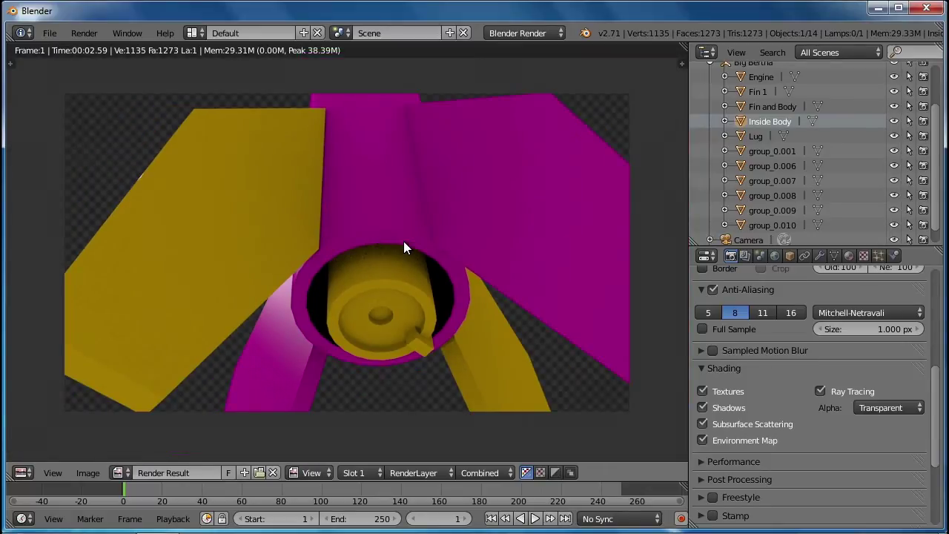
{"action": "scroll", "coordinate": [403, 241], "scroll_direction": "up", "scroll_amount": 2}
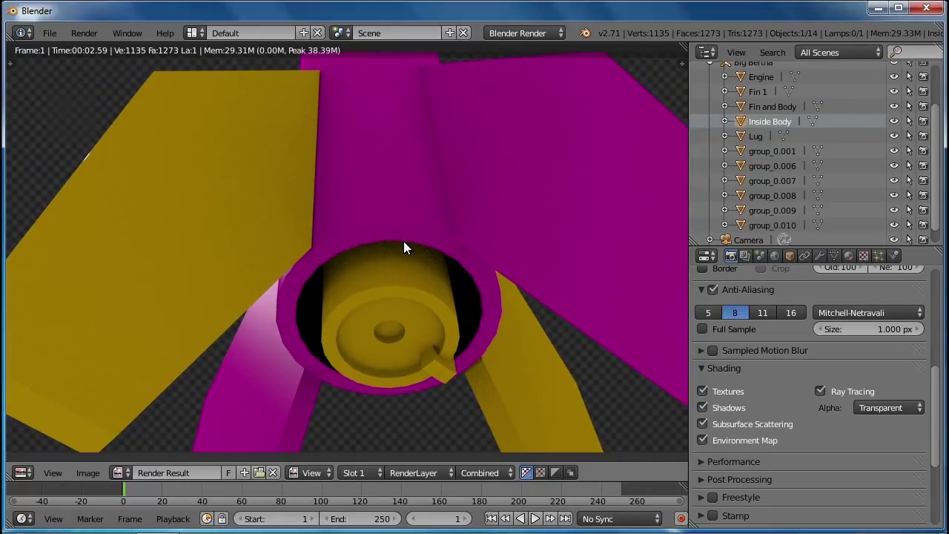
Show the rocket in live rendered shading and orbit it to stand more upright
{"action": "key", "text": "Escape"}
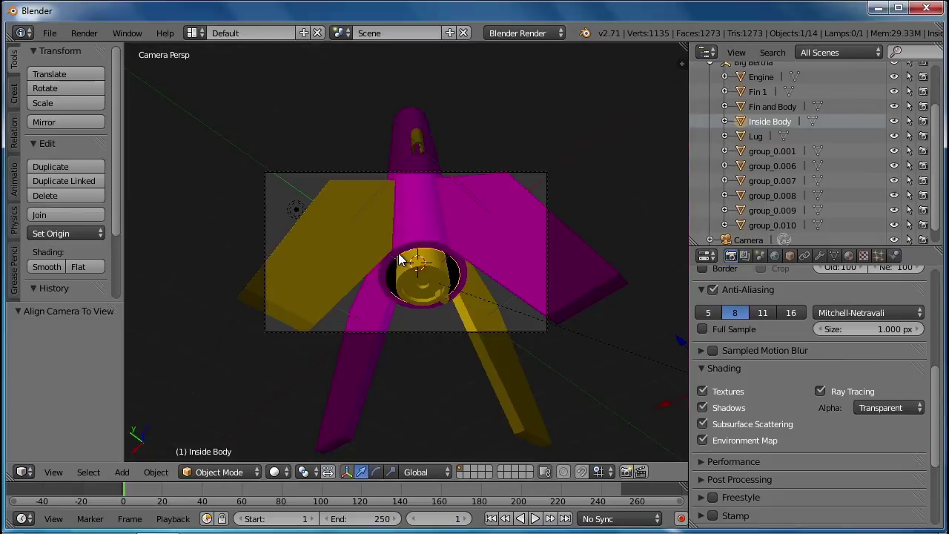
{"action": "key", "text": "KP_0"}
{"action": "key", "text": "F12"}
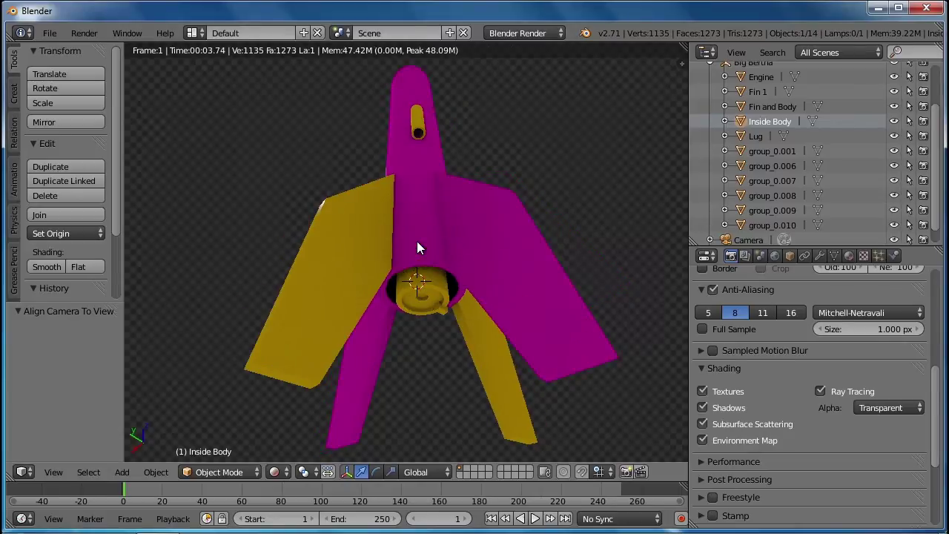
{"action": "middle_click_drag", "start_coordinate": [417, 241], "coordinate": [405, 125]}
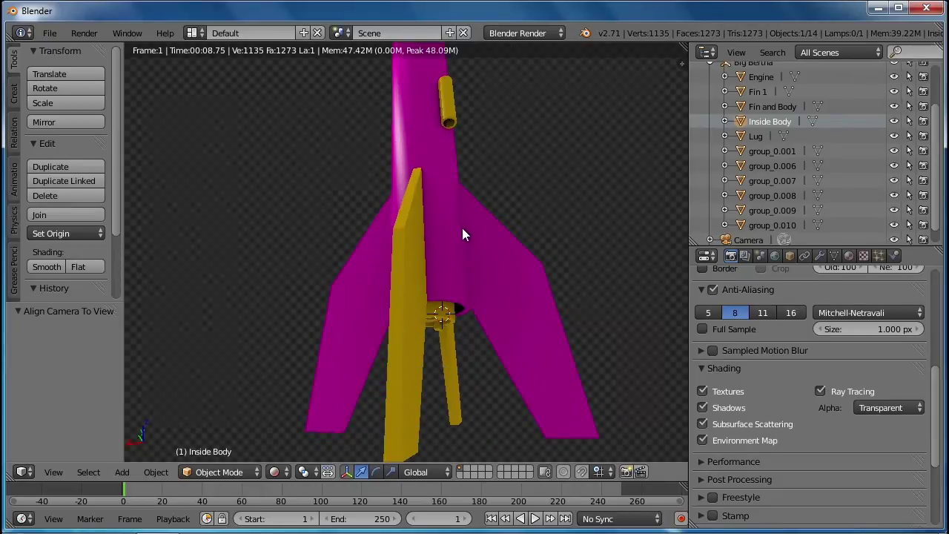
Assign the existing Purple material to the inside body
{"action": "left_click", "coordinate": [849, 256]}
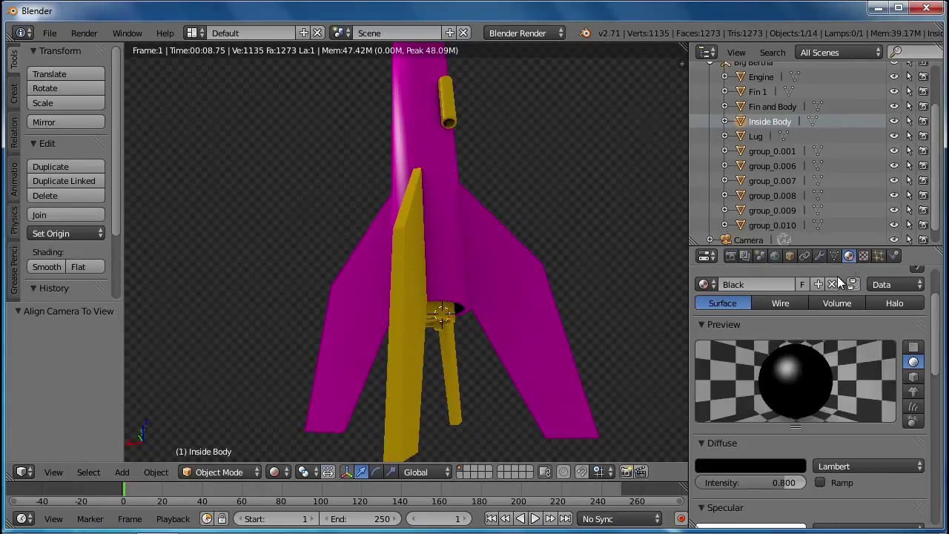
{"action": "left_click", "coordinate": [715, 287]}
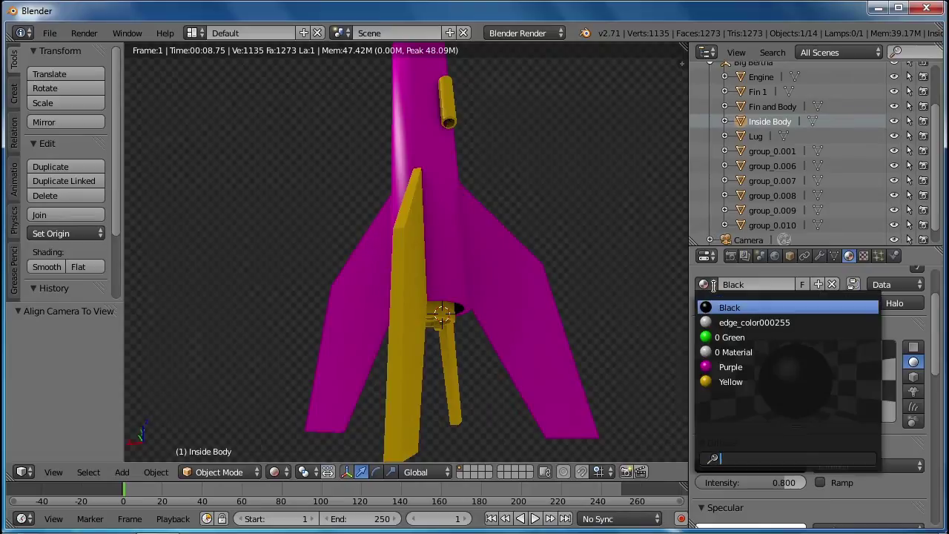
{"action": "left_click", "coordinate": [722, 365]}
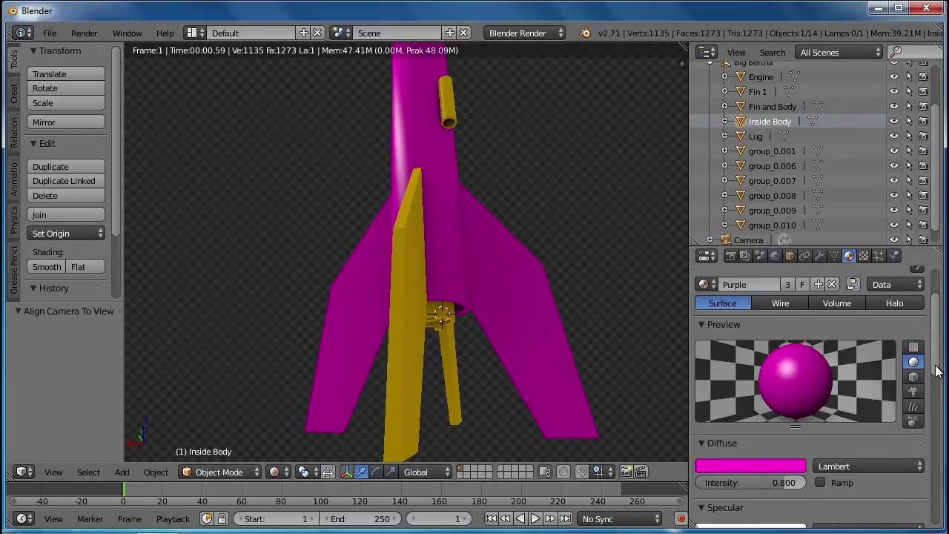
{"action": "left_click_drag", "start_coordinate": [936, 371], "coordinate": [941, 408]}
{"action": "scroll", "coordinate": [843, 364], "scroll_direction": "down", "scroll_amount": 3}
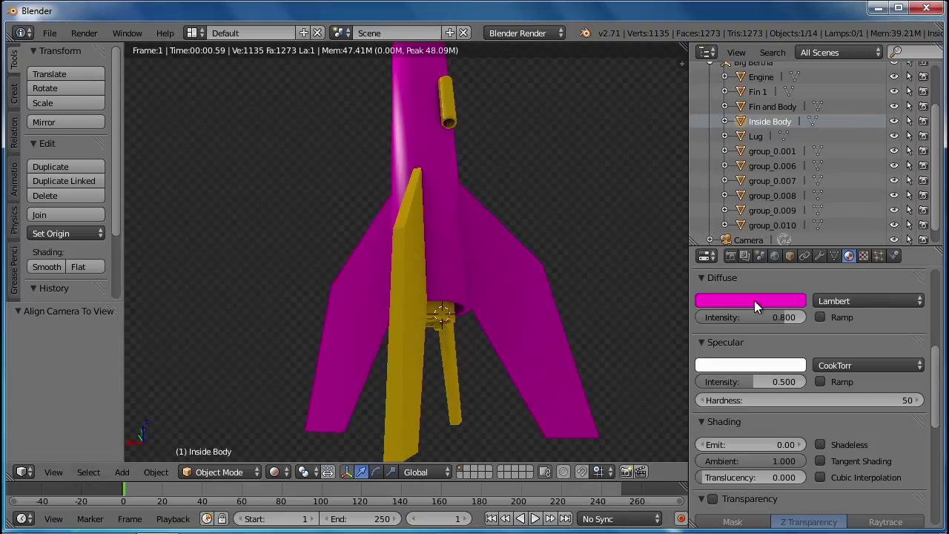
Set Purple's specular colour to mint green-cyan (R 0.031, G 1.000, B 0.508)
{"action": "left_click", "coordinate": [708, 366]}
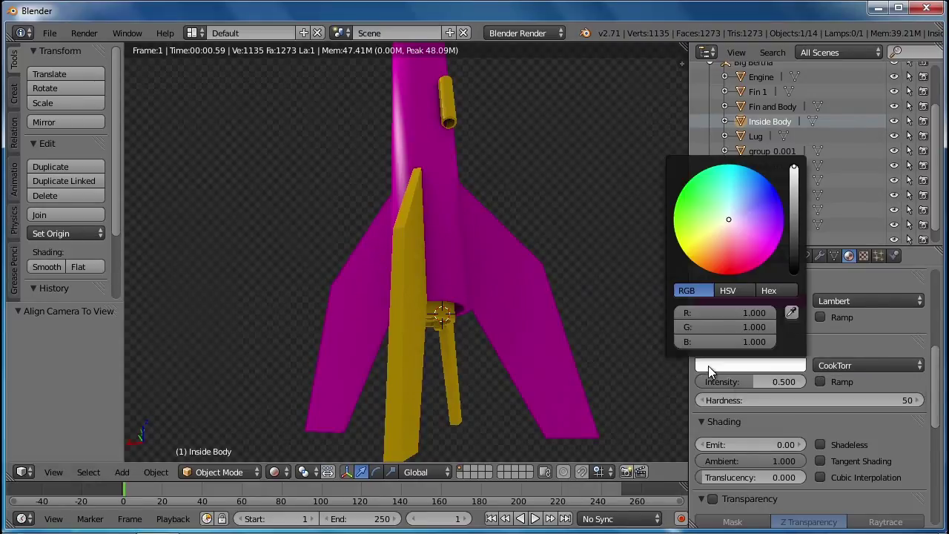
{"action": "left_click_drag", "start_coordinate": [727, 219], "coordinate": [680, 193]}
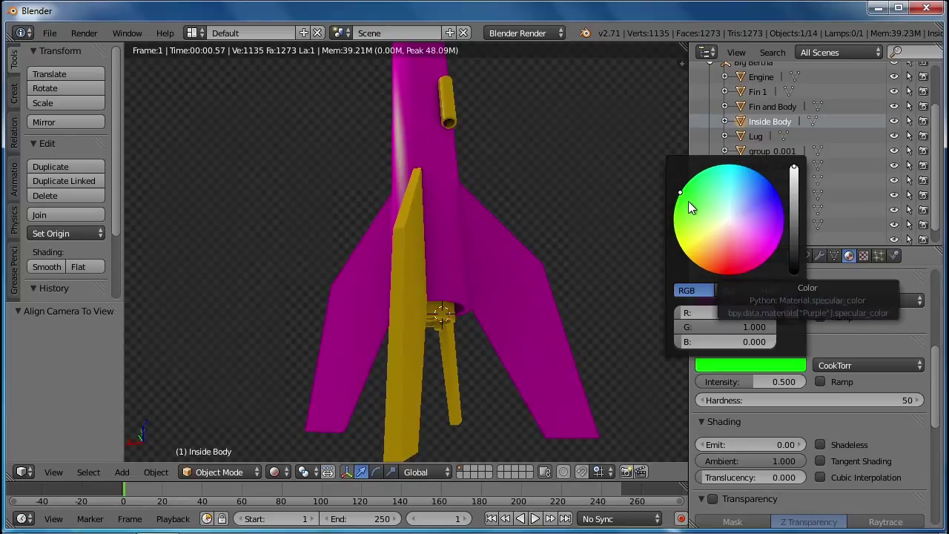
{"action": "left_click", "coordinate": [682, 250]}
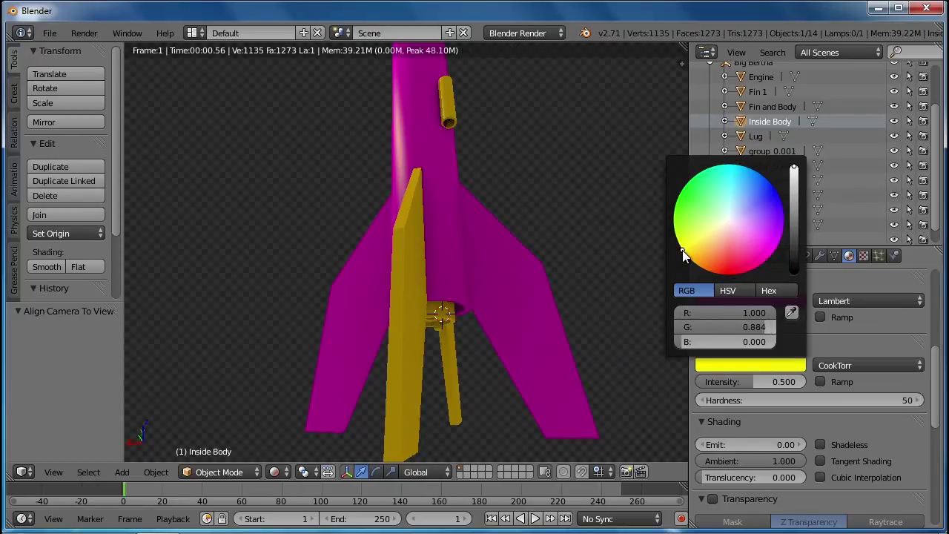
{"action": "mouse_move", "coordinate": [695, 239]}
{"action": "left_mouse_down"}
{"action": "mouse_move", "coordinate": [697, 272]}
{"action": "mouse_move", "coordinate": [728, 256]}
{"action": "mouse_move", "coordinate": [737, 275]}
{"action": "mouse_move", "coordinate": [778, 246]}
{"action": "mouse_move", "coordinate": [752, 213]}
{"action": "mouse_move", "coordinate": [766, 191]}
{"action": "left_mouse_up"}
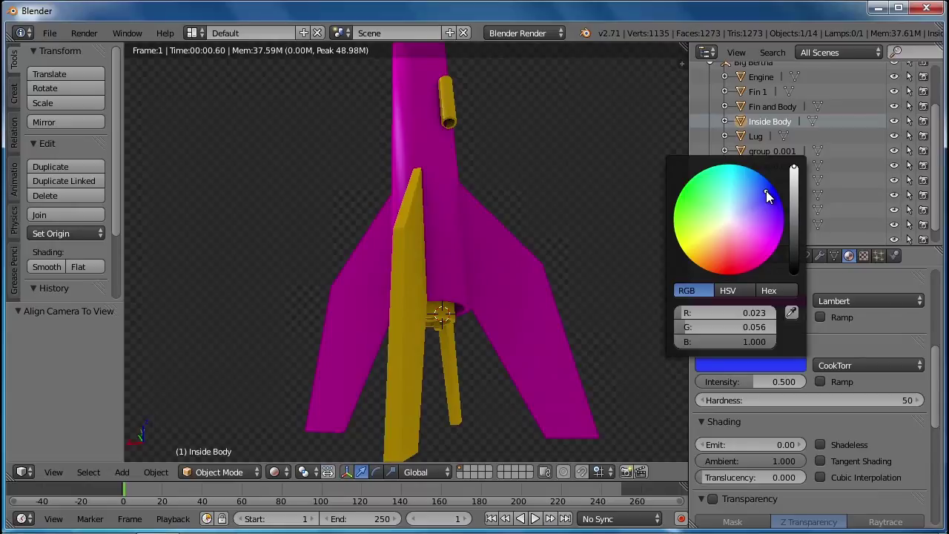
{"action": "left_click", "coordinate": [723, 210]}
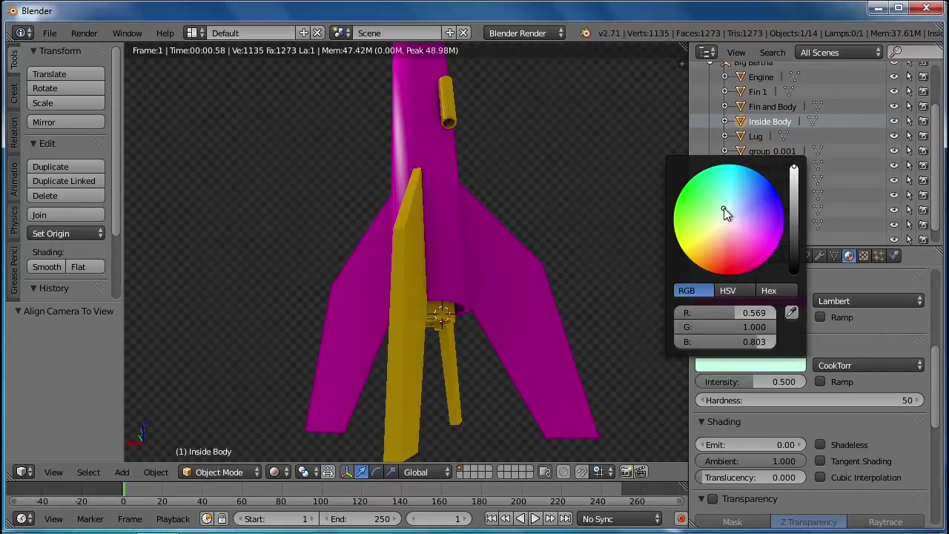
{"action": "left_click_drag", "start_coordinate": [724, 207], "coordinate": [715, 177]}
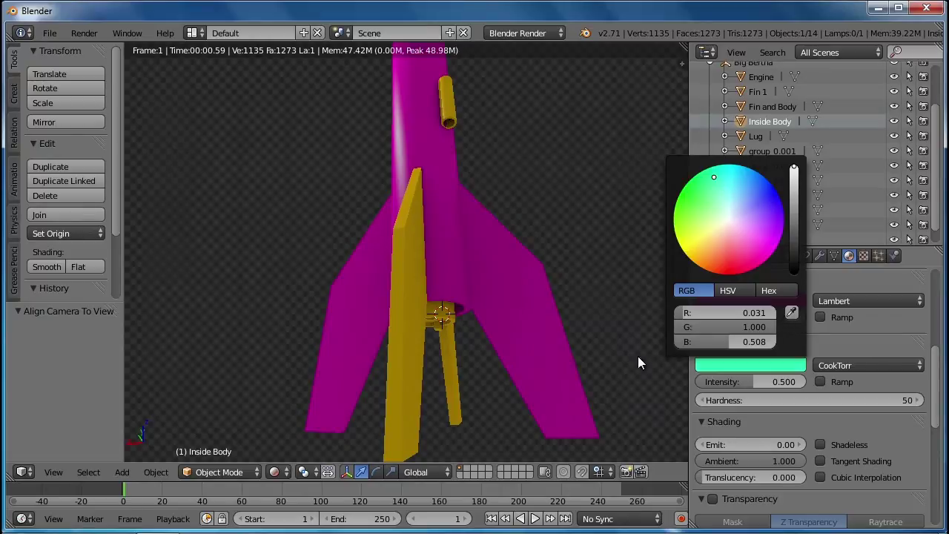
{"action": "left_click", "coordinate": [613, 259]}
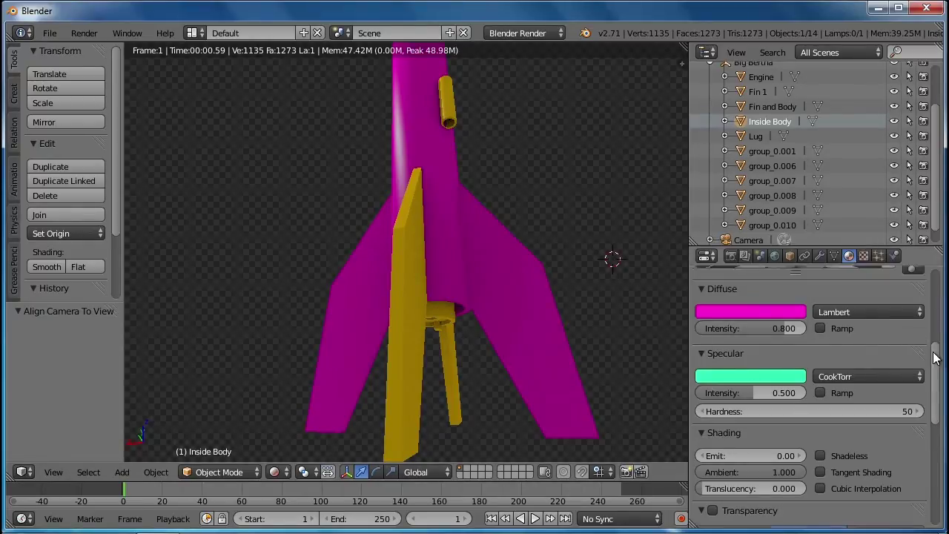
{"action": "left_click_drag", "start_coordinate": [936, 364], "coordinate": [933, 286]}
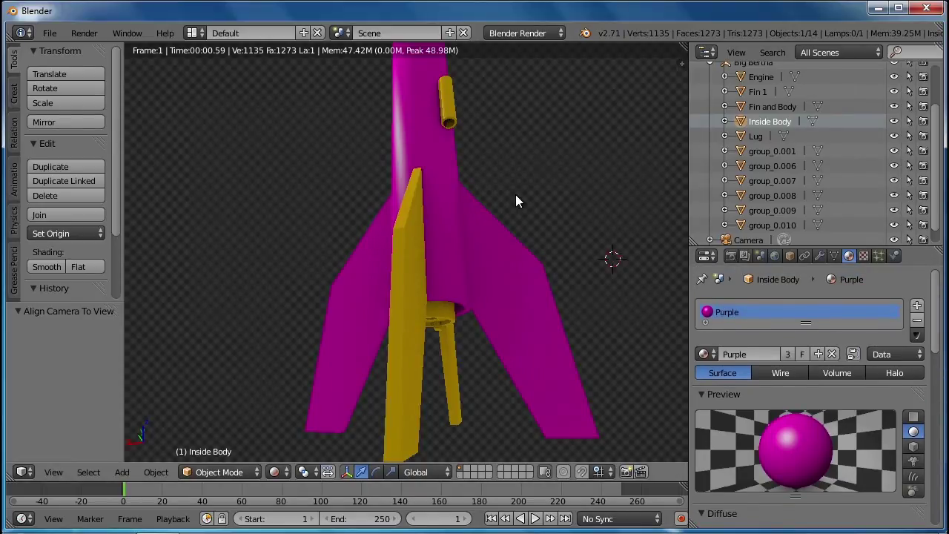
{"action": "key", "text": "shift+z"}
Orbit under the rocket to look into the engine nozzle and select the Engine cylinder
{"action": "scroll", "coordinate": [467, 186], "scroll_direction": "down", "scroll_amount": 6}
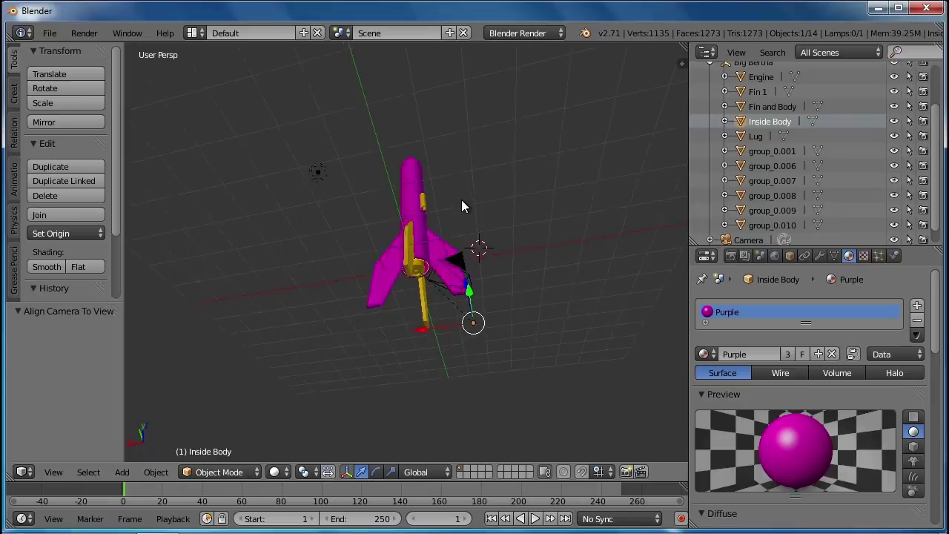
{"action": "scroll", "coordinate": [462, 201], "scroll_direction": "up", "scroll_amount": 8}
{"action": "scroll", "coordinate": [465, 279], "scroll_direction": "down", "scroll_amount": 6}
{"action": "middle_click_drag", "start_coordinate": [478, 277], "coordinate": [448, 286]}
{"action": "scroll", "coordinate": [448, 285], "scroll_direction": "up", "scroll_amount": 4}
{"action": "right_click", "coordinate": [457, 305]}
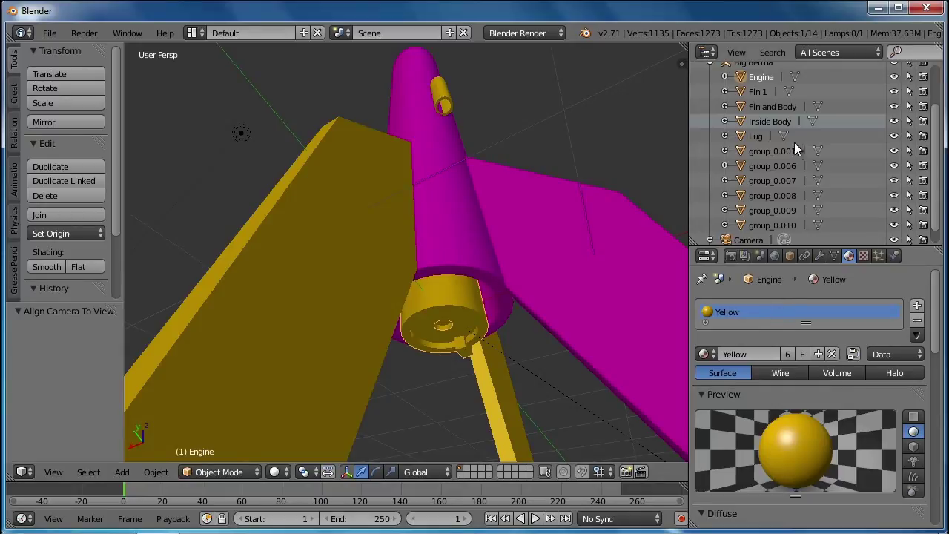
{"action": "right_click", "coordinate": [453, 304]}
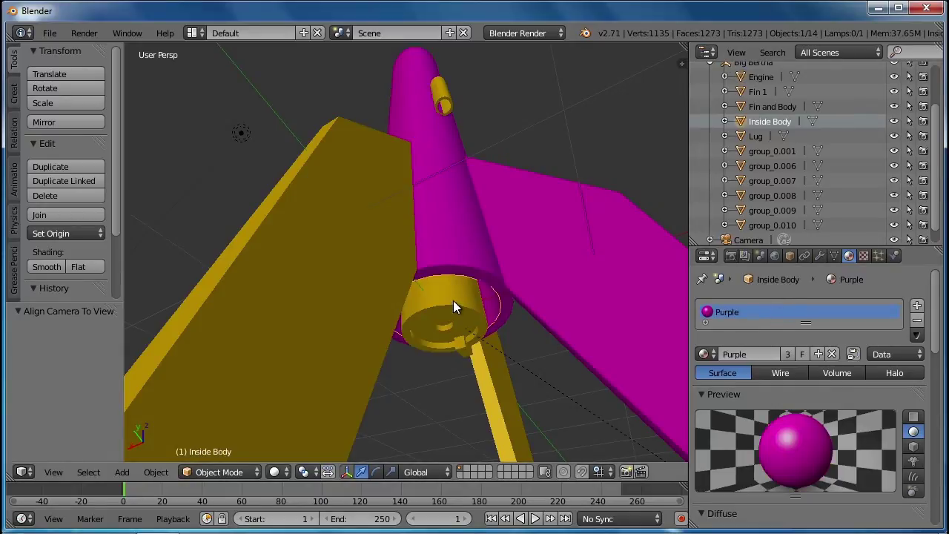
{"action": "middle_click_drag", "start_coordinate": [454, 301], "coordinate": [450, 278]}
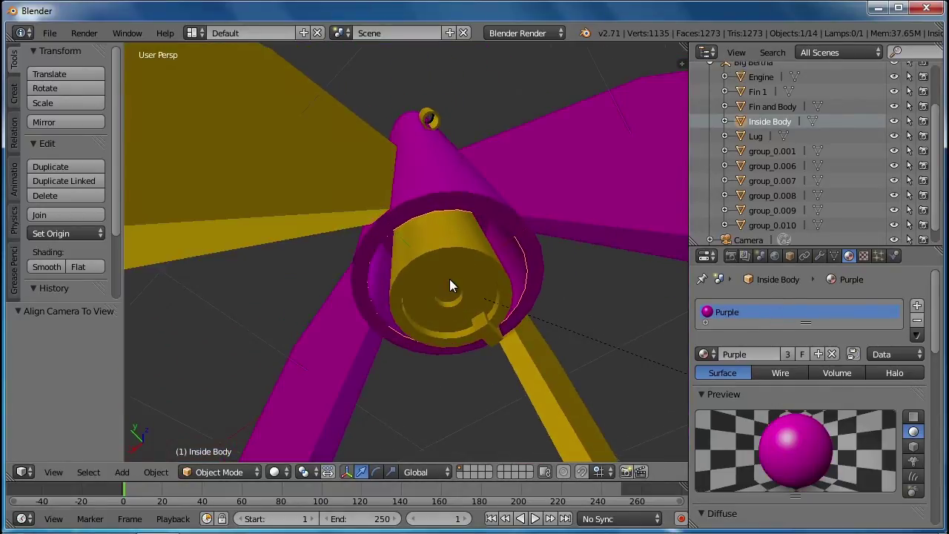
{"action": "right_click", "coordinate": [449, 279]}
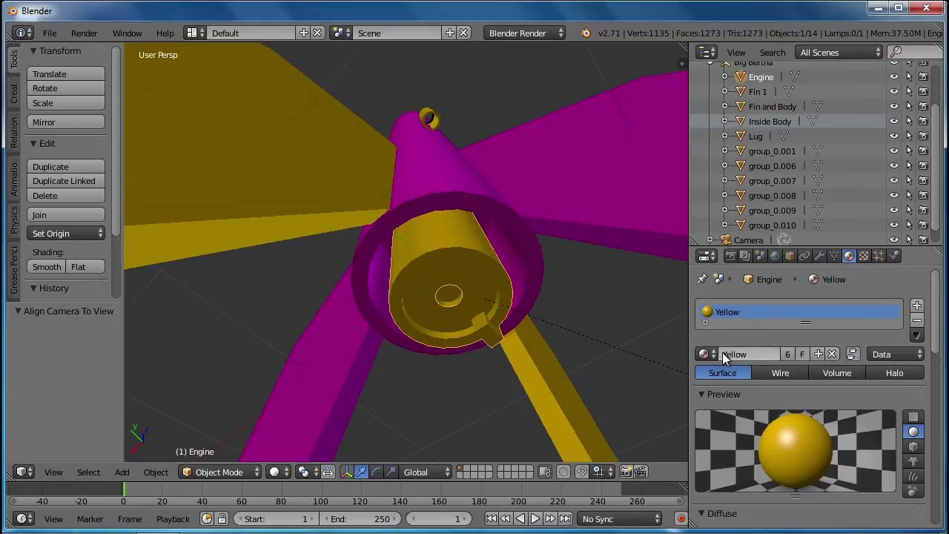
Give the engine its own material copy with a dark tan diffuse colour
{"action": "left_click", "coordinate": [818, 354]}
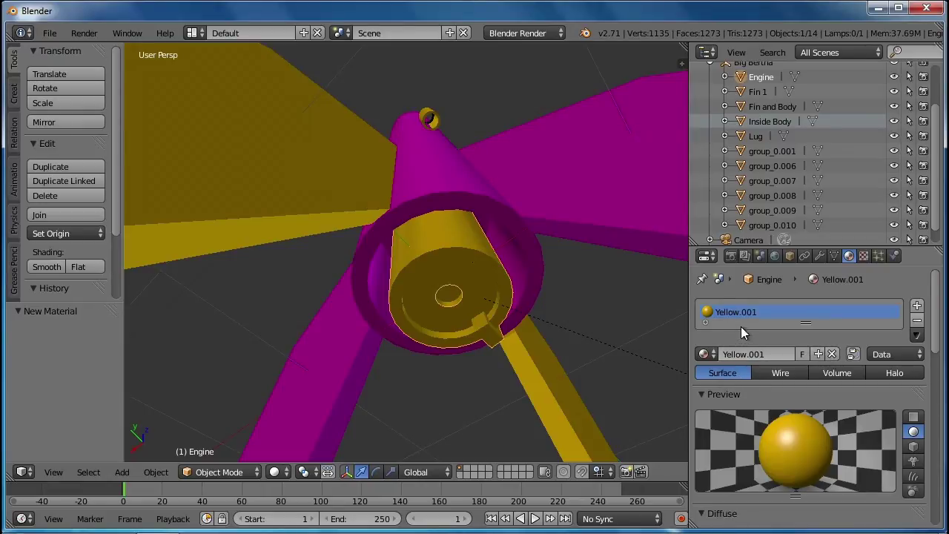
{"action": "left_click_drag", "start_coordinate": [940, 342], "coordinate": [940, 394]}
{"action": "left_click", "coordinate": [739, 388]}
{"action": "mouse_move", "coordinate": [722, 347]}
{"action": "left_mouse_down"}
{"action": "mouse_move", "coordinate": [712, 347]}
{"action": "mouse_move", "coordinate": [746, 351]}
{"action": "mouse_move", "coordinate": [714, 367]}
{"action": "left_mouse_up"}
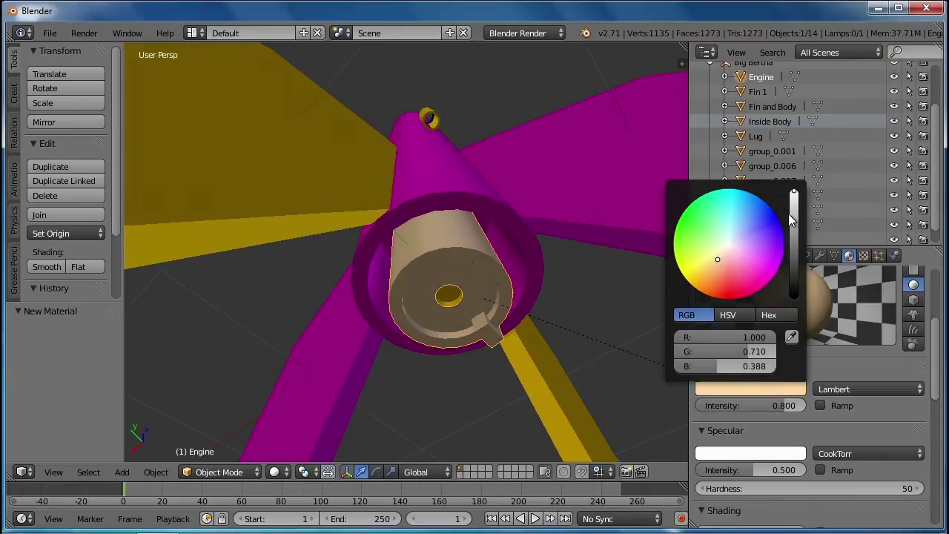
{"action": "left_click_drag", "start_coordinate": [792, 220], "coordinate": [794, 230]}
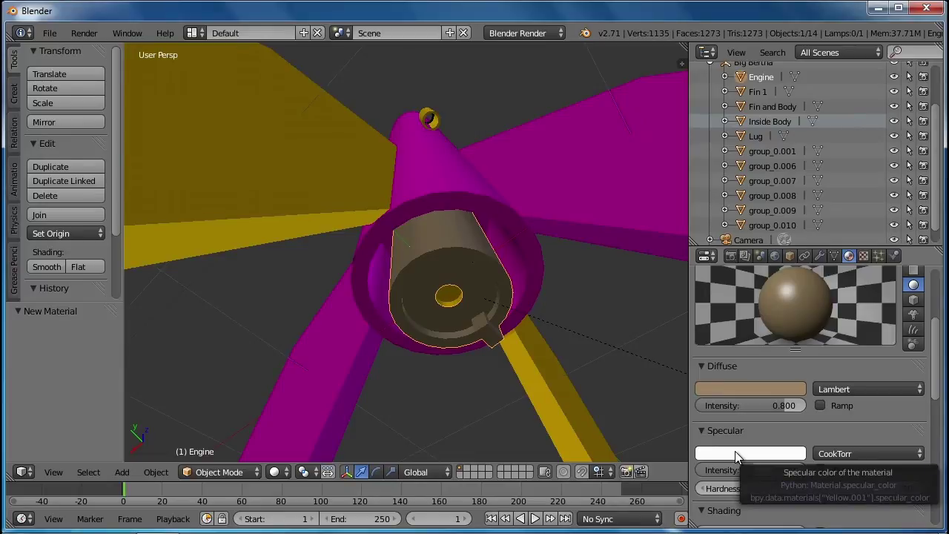
Rename the engine's new material to 'Tan'
{"action": "left_click_drag", "start_coordinate": [938, 340], "coordinate": [918, 308]}
{"action": "left_click", "coordinate": [756, 337]}
{"action": "type", "text": "Tan"}
{"action": "key", "text": "Return"}
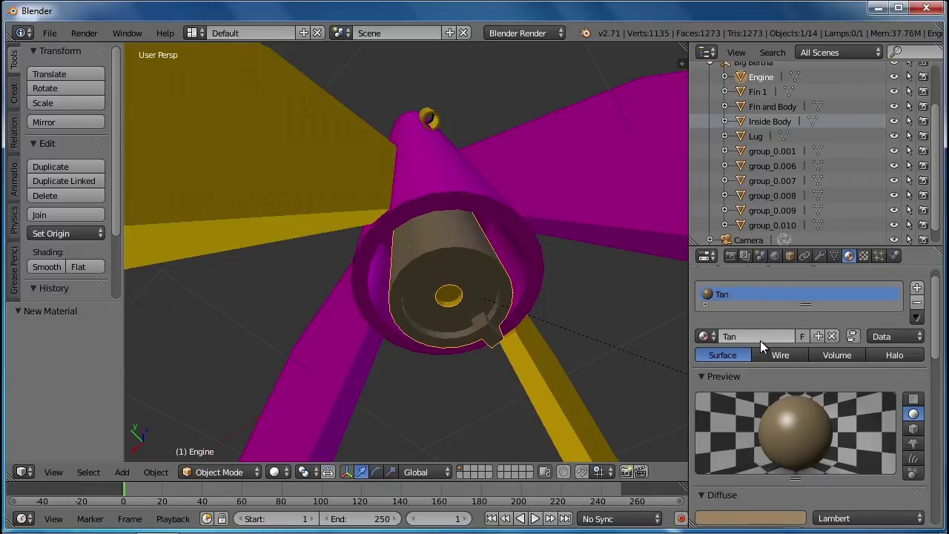
{"action": "left_click", "coordinate": [714, 337]}
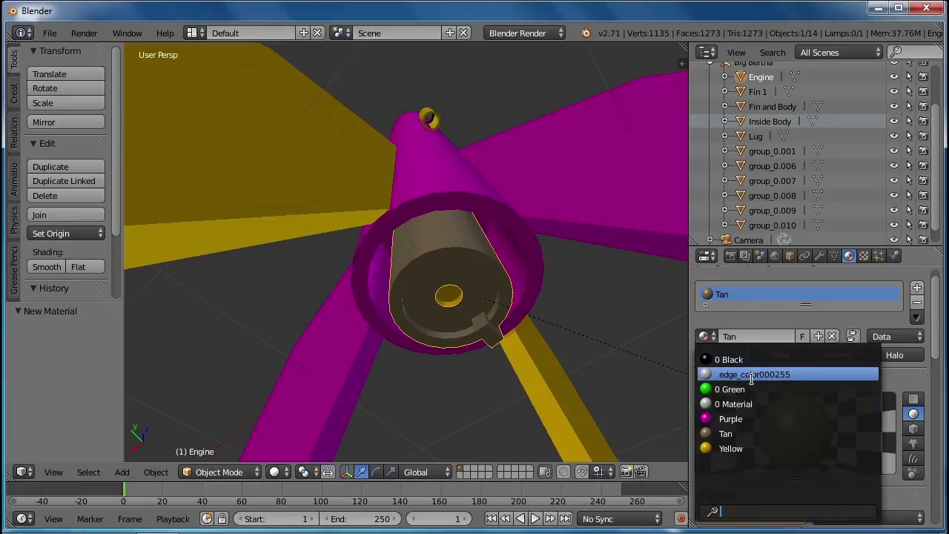
{"action": "key", "text": "Up"}
{"action": "key", "text": "Down"}
{"action": "key", "text": "Down"}
{"action": "key", "text": "Down"}
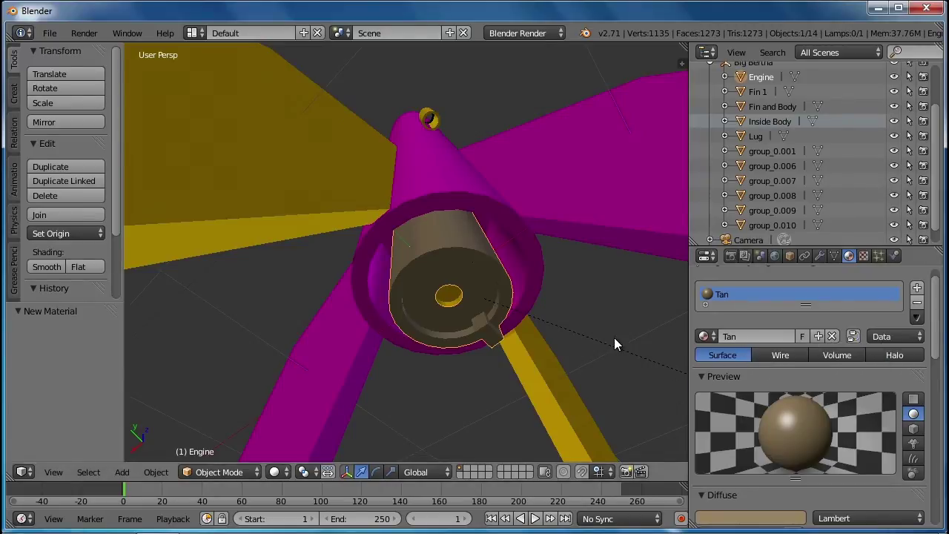
Rename the nub inside the engine, group_0.007, to 'Engine Port'
{"action": "right_click", "coordinate": [451, 299]}
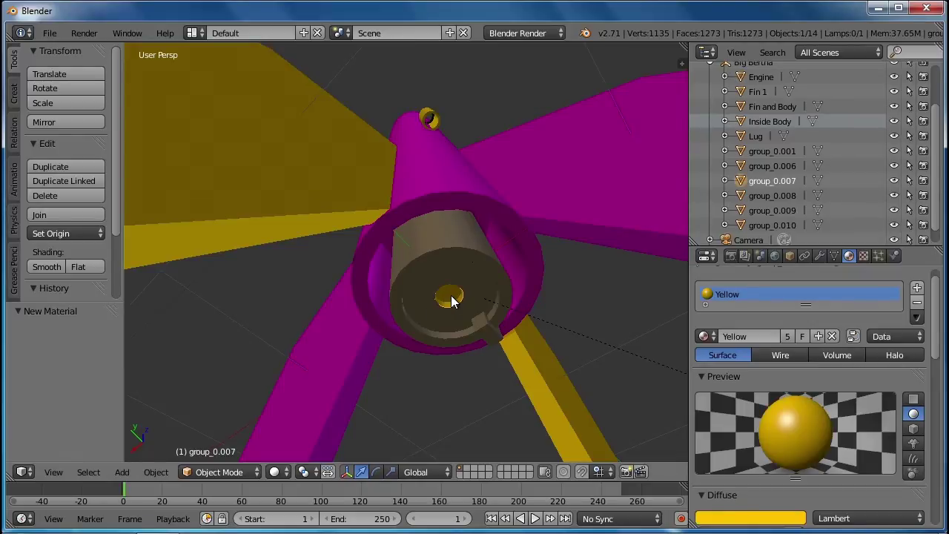
{"action": "right_click", "coordinate": [772, 185]}
{"action": "left_click", "coordinate": [741, 188]}
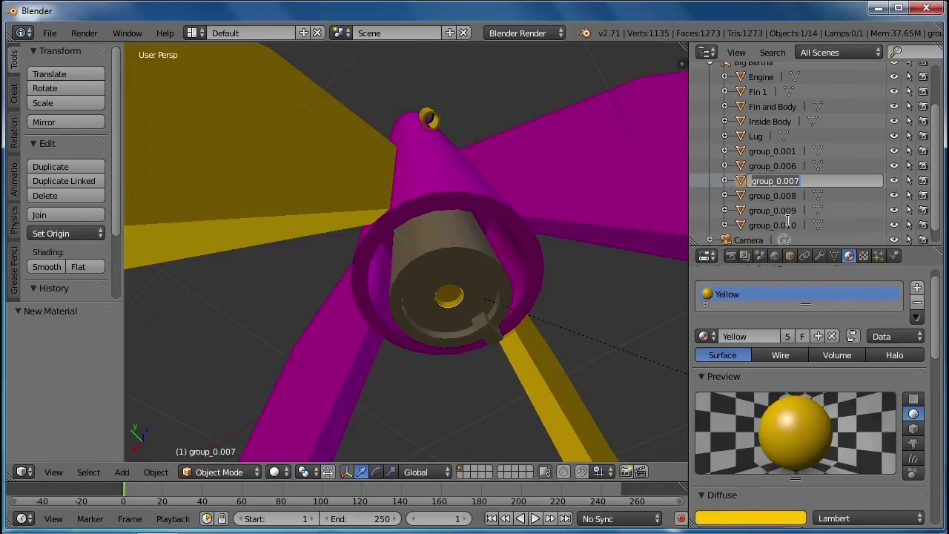
{"action": "type", "text": "Engine Port"}
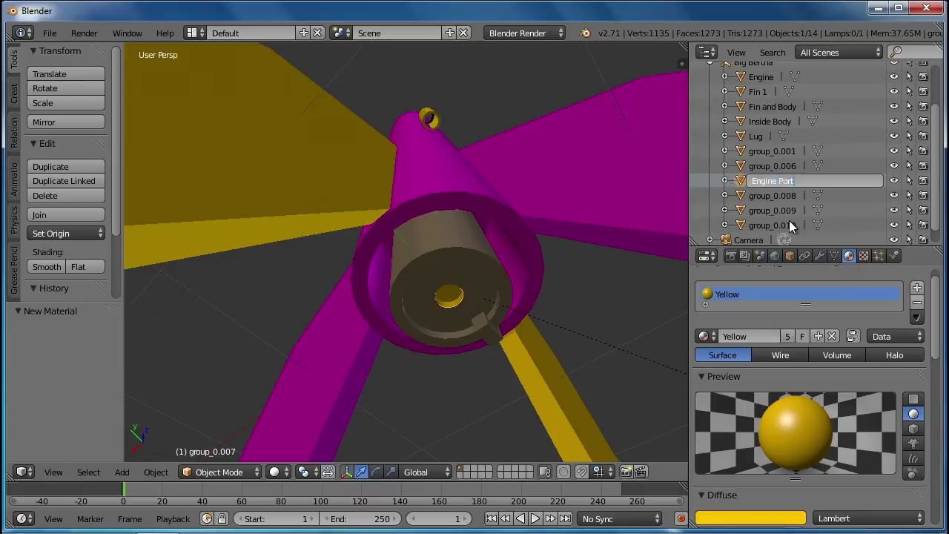
{"action": "key", "text": "Return"}
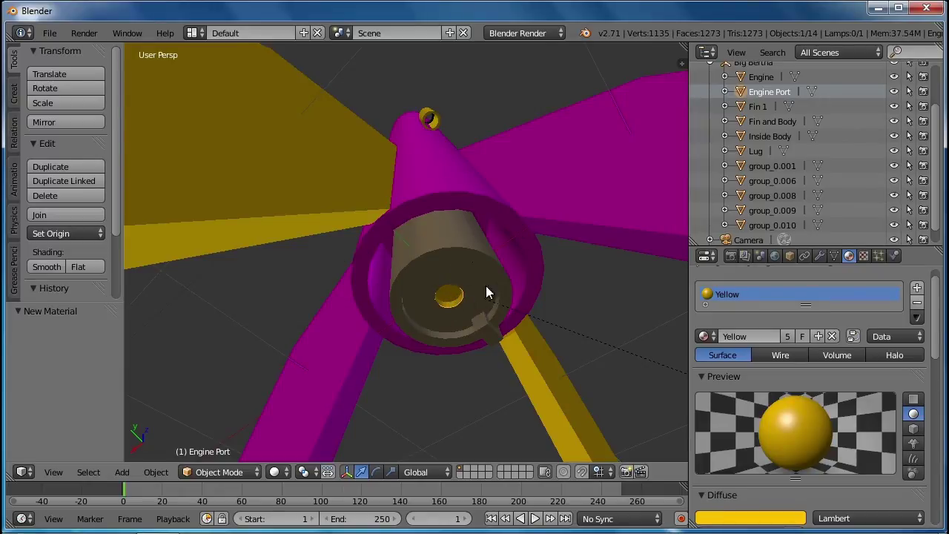
Frame the whole rocket, align the camera to that view, and render it
{"action": "scroll", "coordinate": [488, 289], "scroll_direction": "down", "scroll_amount": 7}
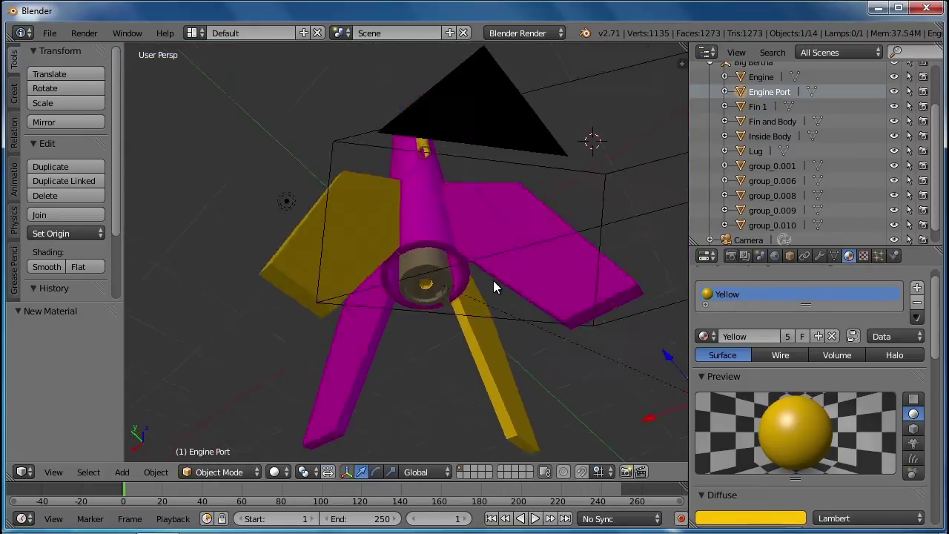
{"action": "key", "text": "KP_2"}
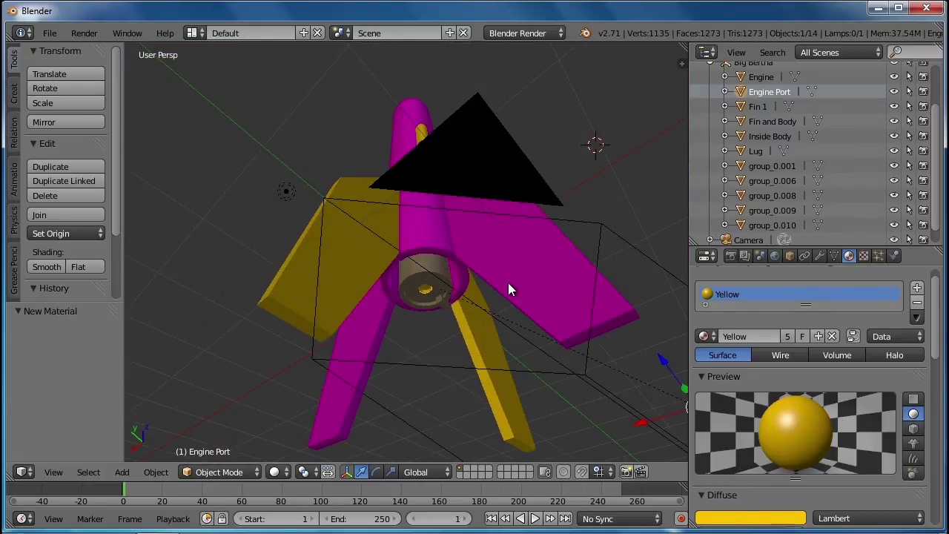
{"action": "key", "text": "KP_0"}
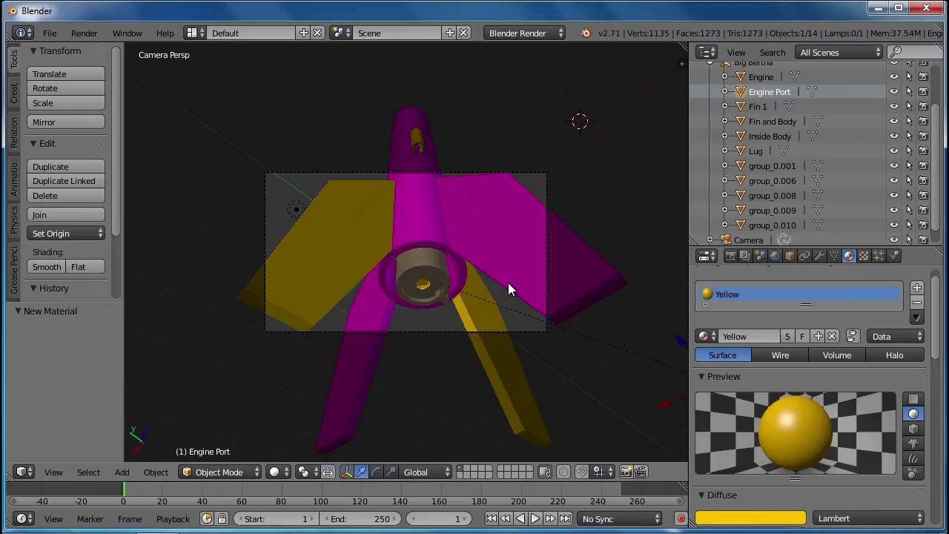
{"action": "scroll", "coordinate": [469, 319], "scroll_direction": "down", "scroll_amount": 5}
{"action": "middle_click_drag", "start_coordinate": [470, 320], "coordinate": [502, 309]}
{"action": "scroll", "coordinate": [501, 309], "scroll_direction": "down", "scroll_amount": 3}
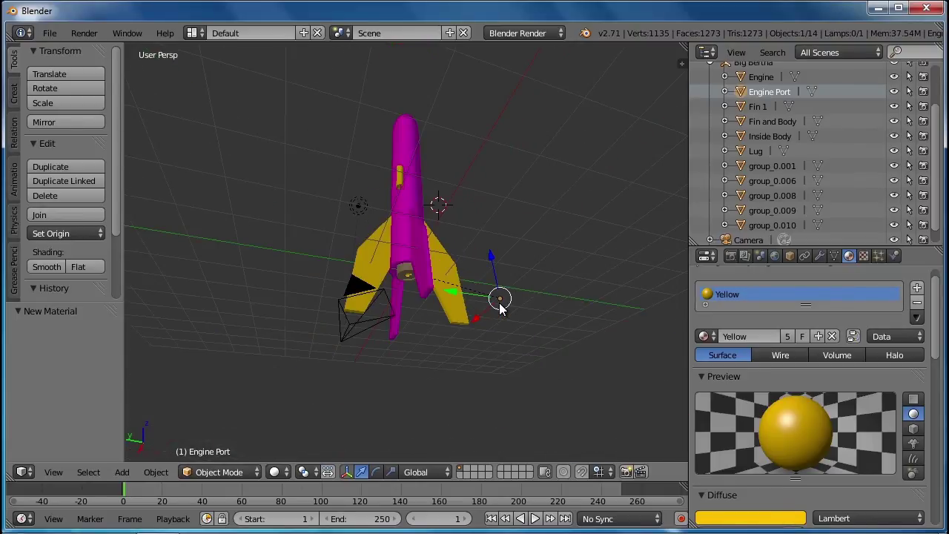
{"action": "key", "text": "ctrl+alt+KP_0"}
{"action": "key", "text": "F12"}
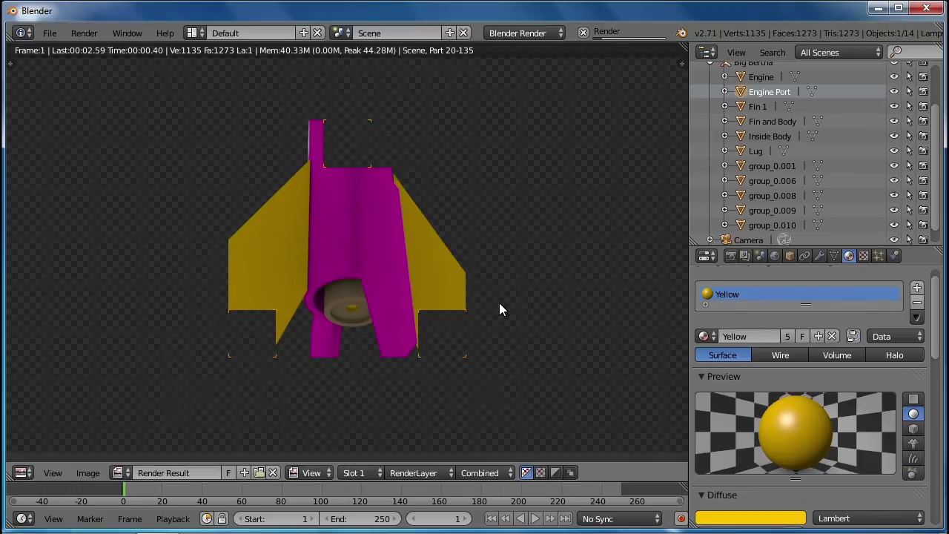